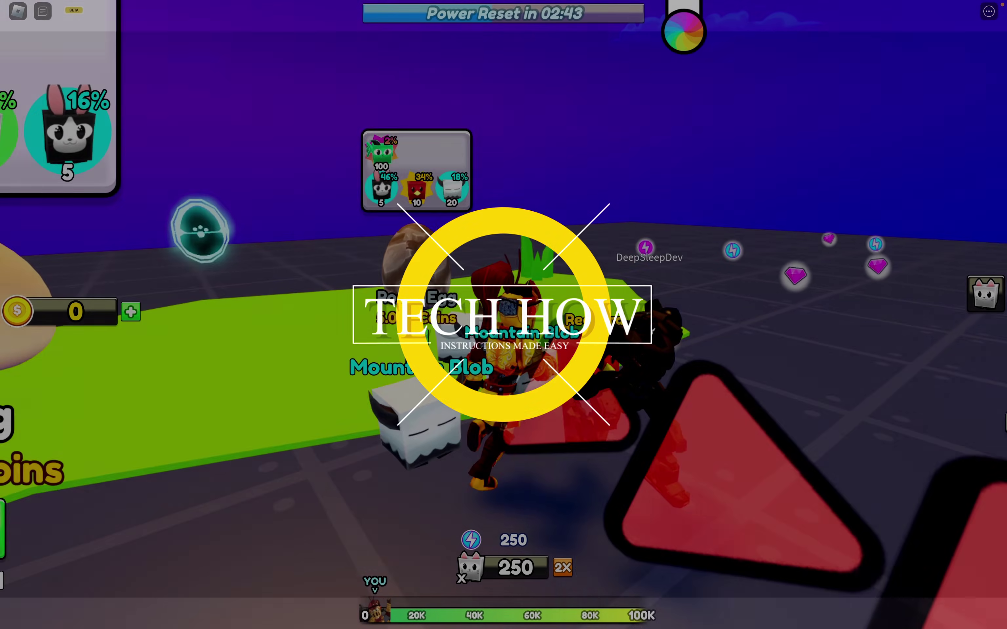
key("w")
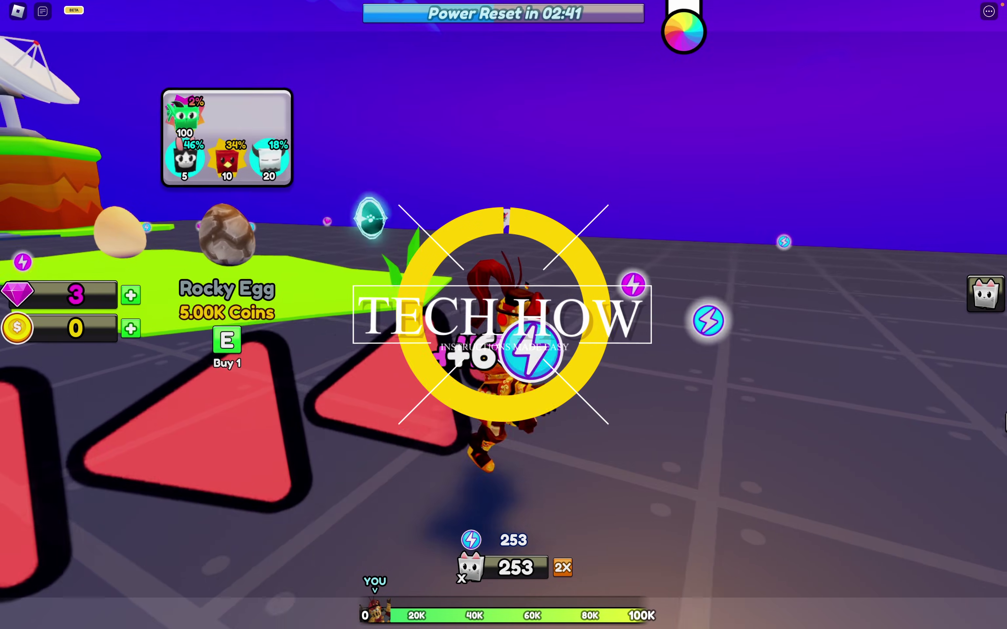
key("s")
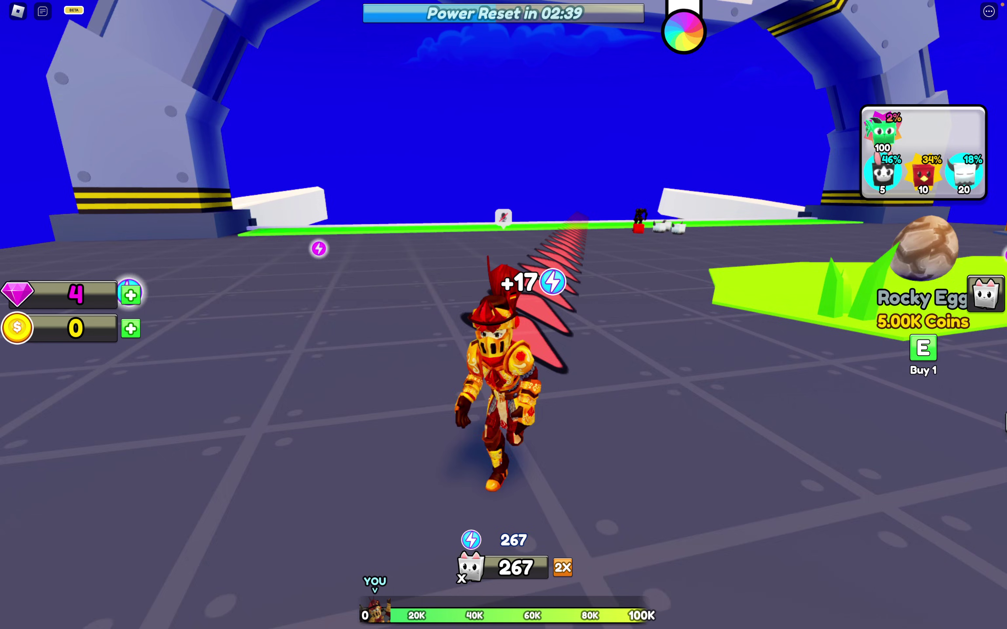
key("s")
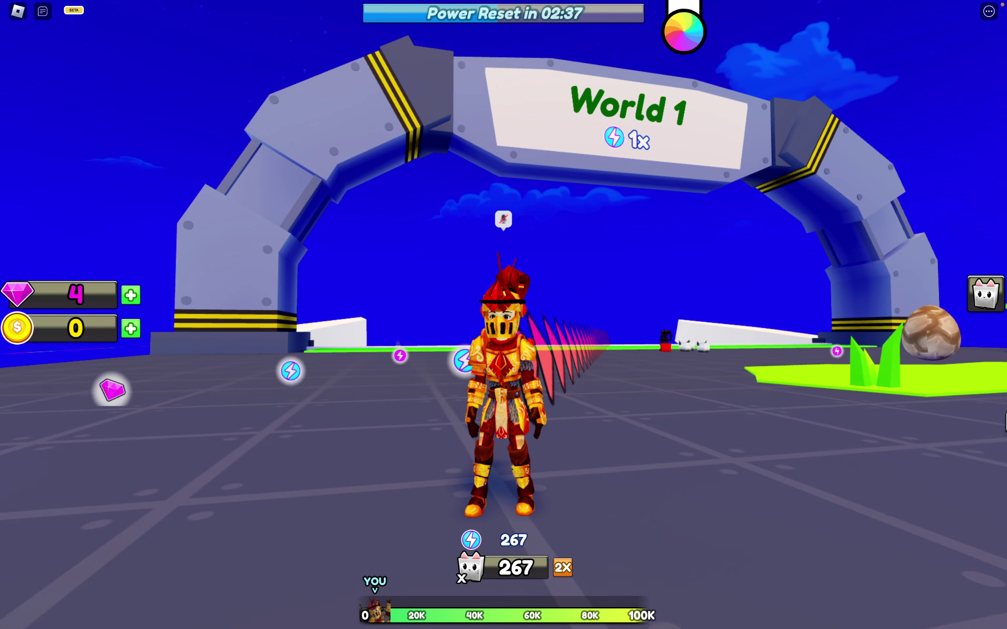
key("s")
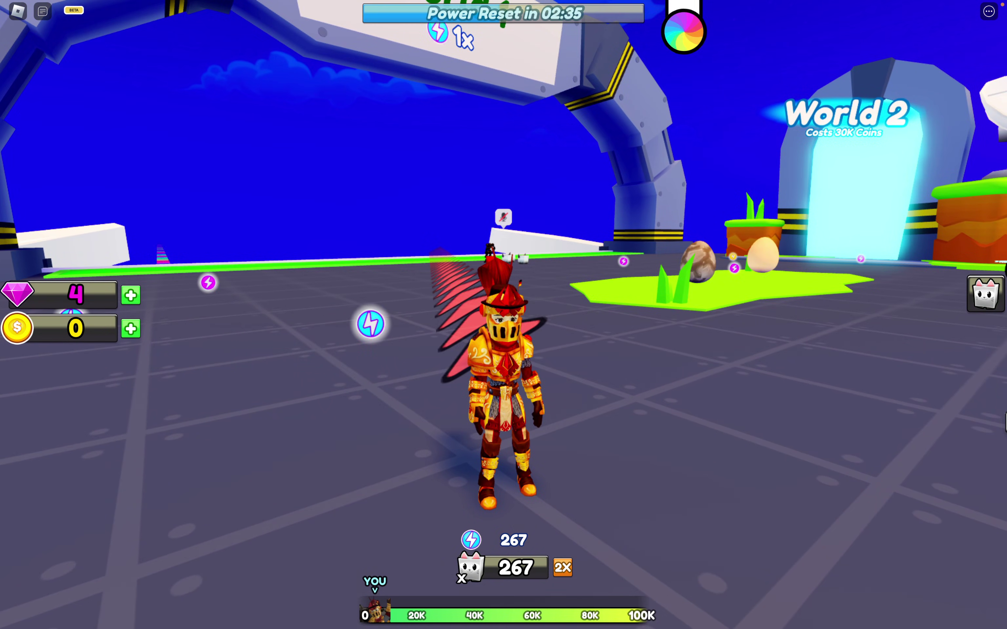
key("a")
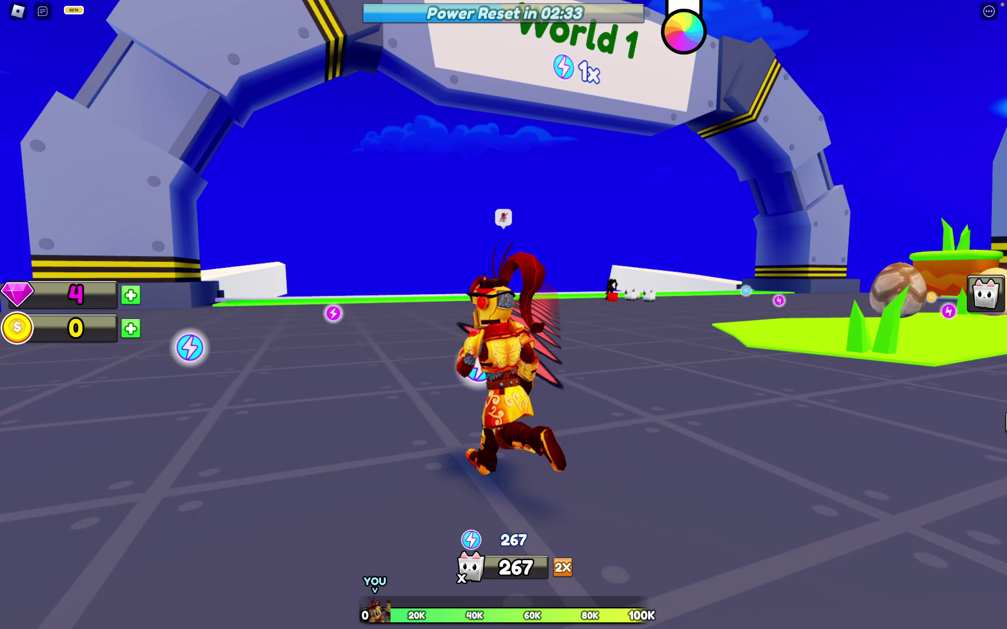
Step: Open the in-game settings and examine the Graphics Mode and Graphics Quality options
key("Escape")
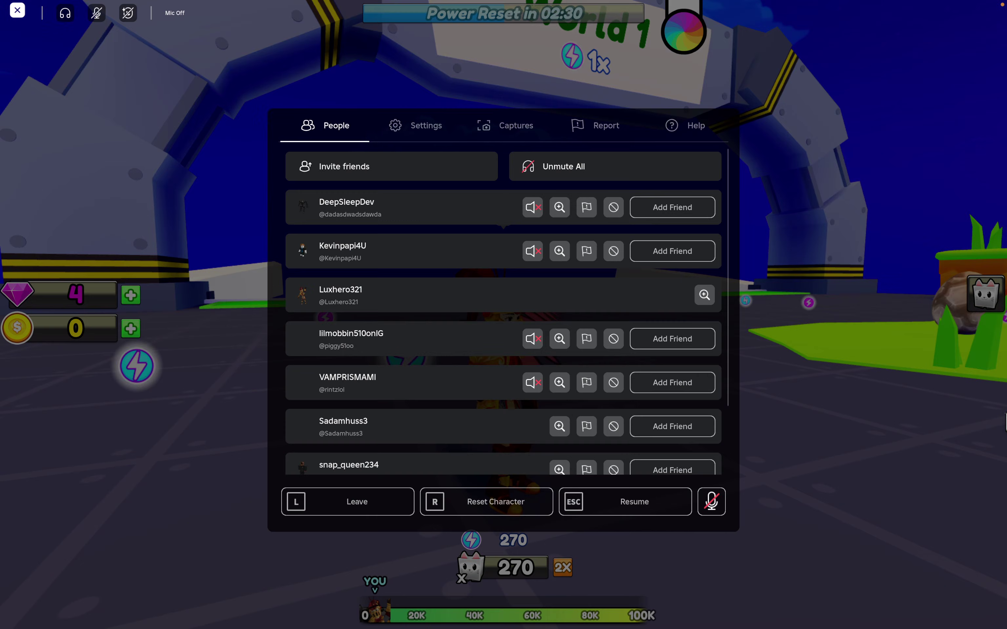
left_click(421, 137)
scroll(420, 292, "down", 10)
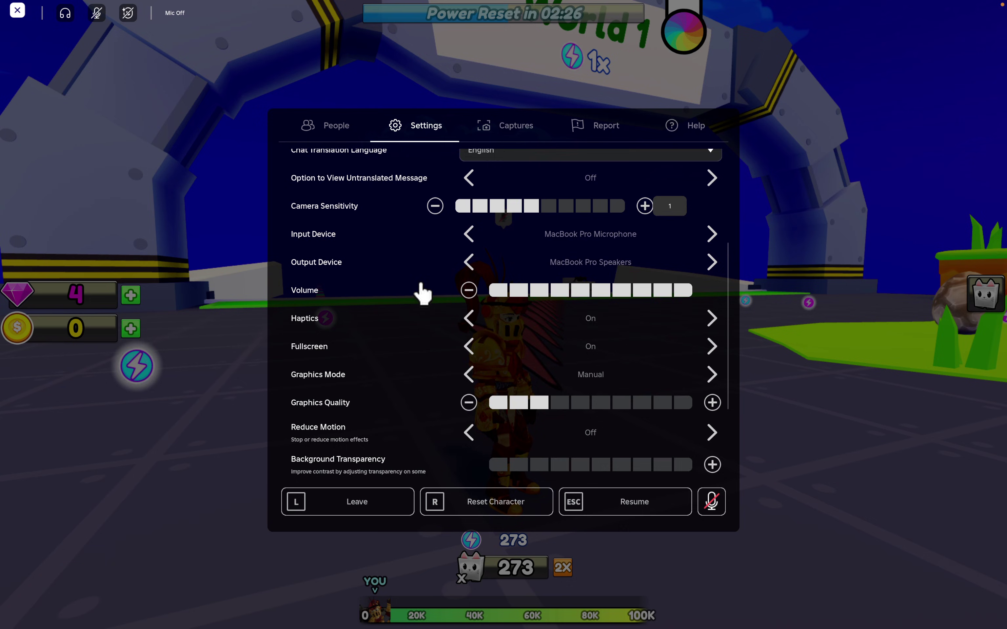
scroll(421, 294, "down", 2)
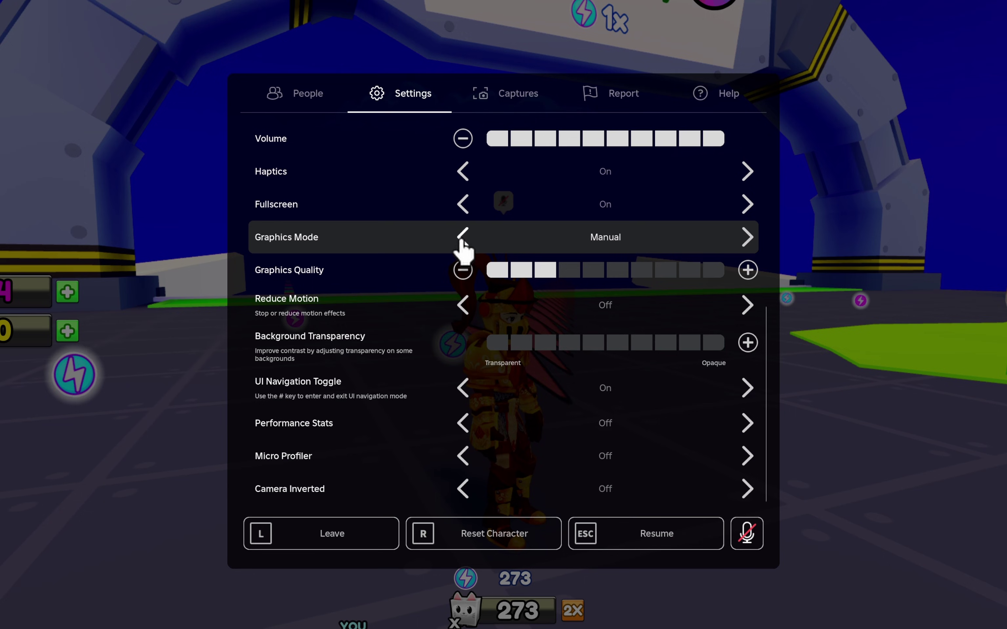
left_click(462, 270)
left_click(747, 270)
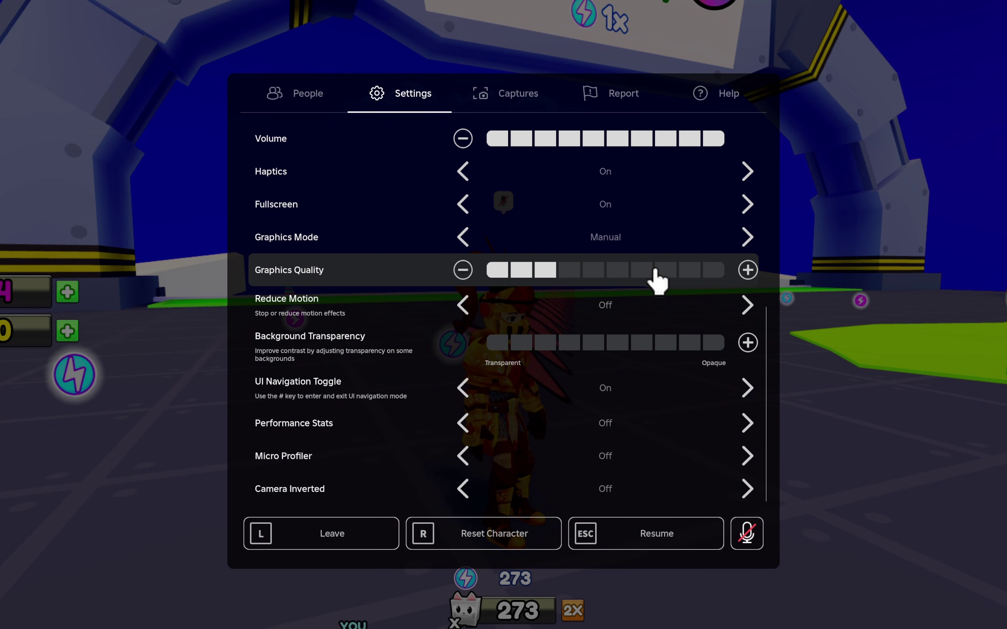
left_click(578, 269)
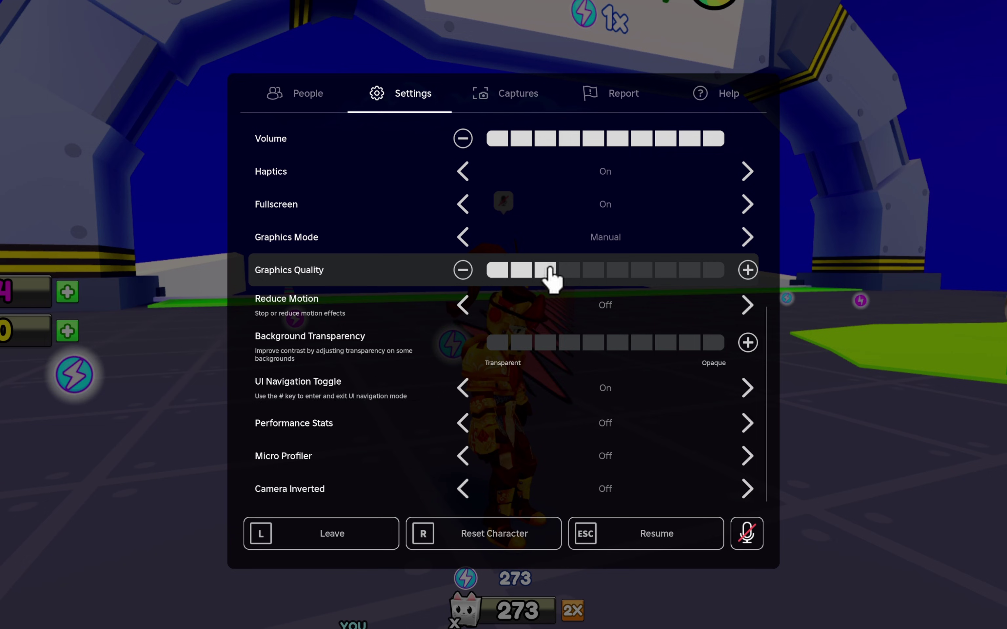
Step: Turn on Performance Stats in the settings and return to the game
scroll(499, 287, "down", 10)
scroll(499, 287, "up", 1)
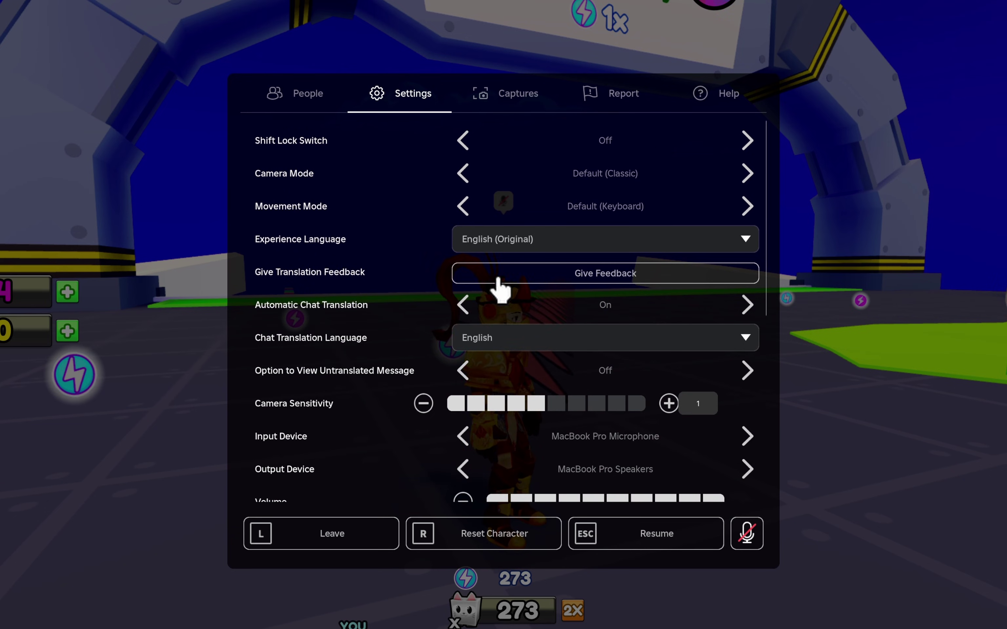
scroll(499, 287, "up", 10)
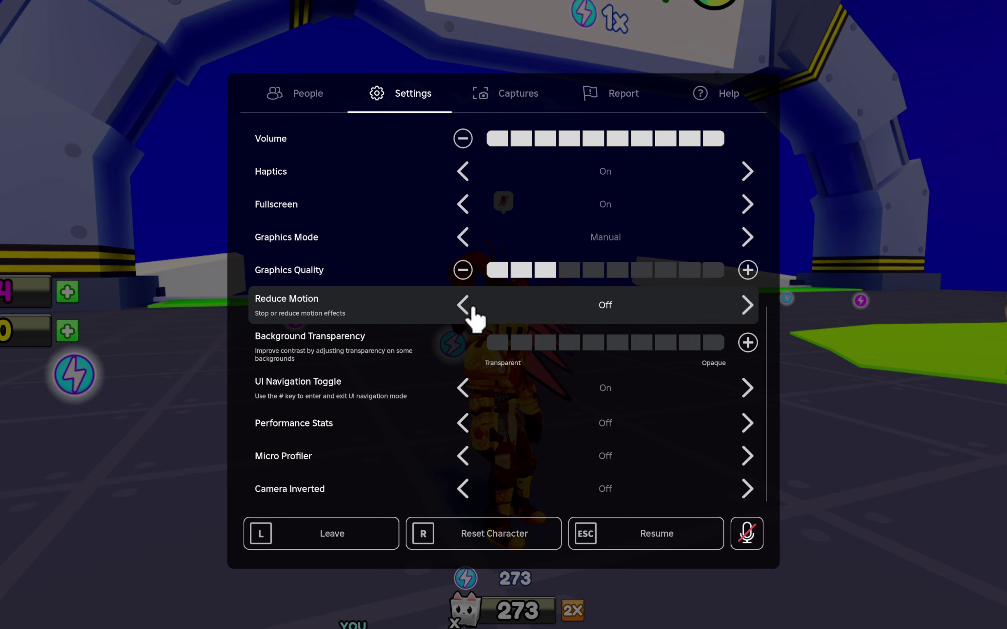
left_click(463, 423)
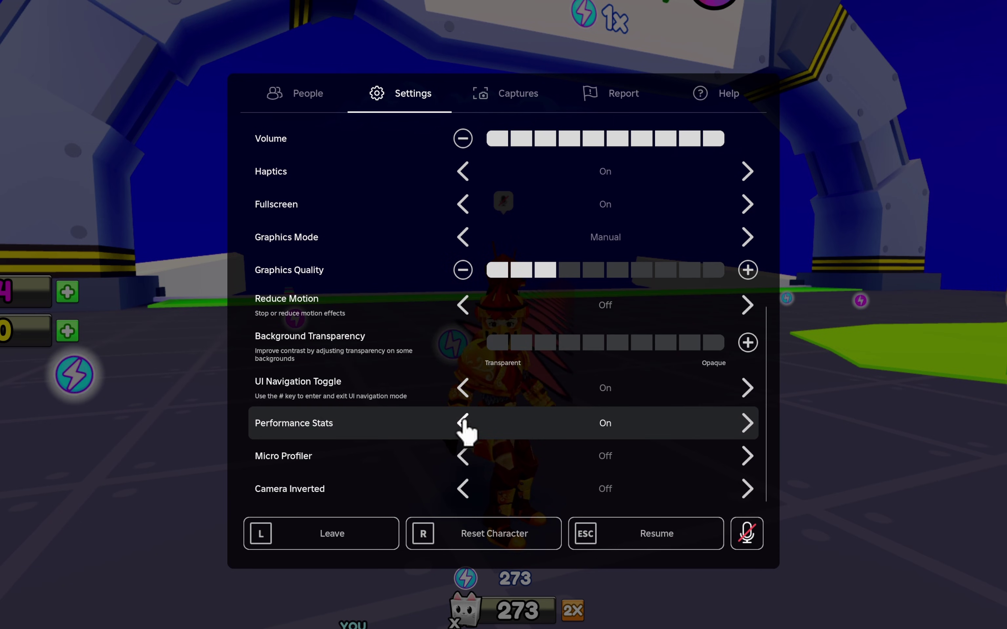
key("Escape")
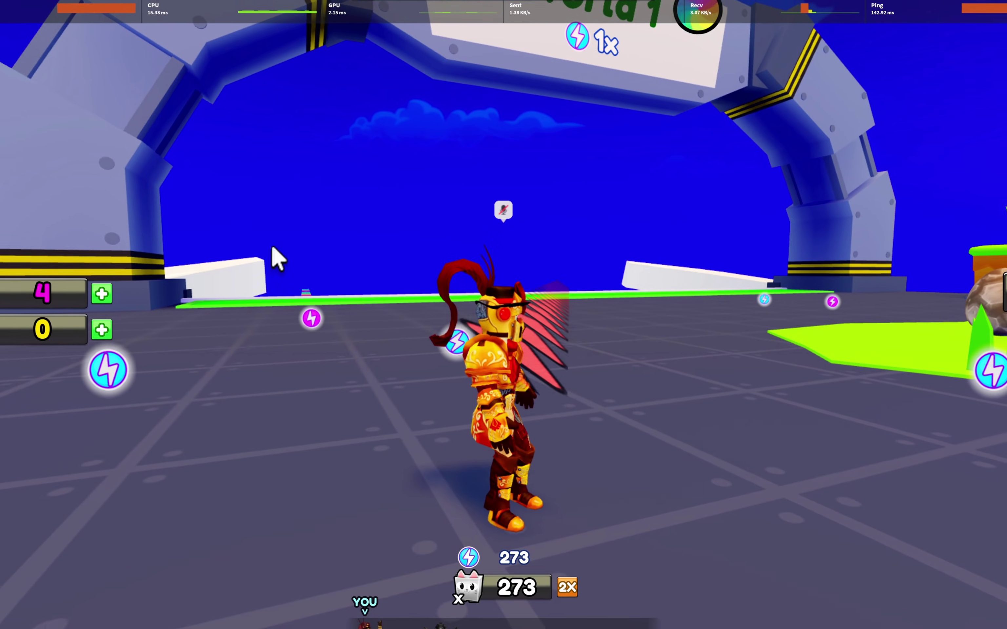
Step: Inspect the detailed memory, CPU, GPU and ping graphs of the performance stats overlay
left_click(97, 40)
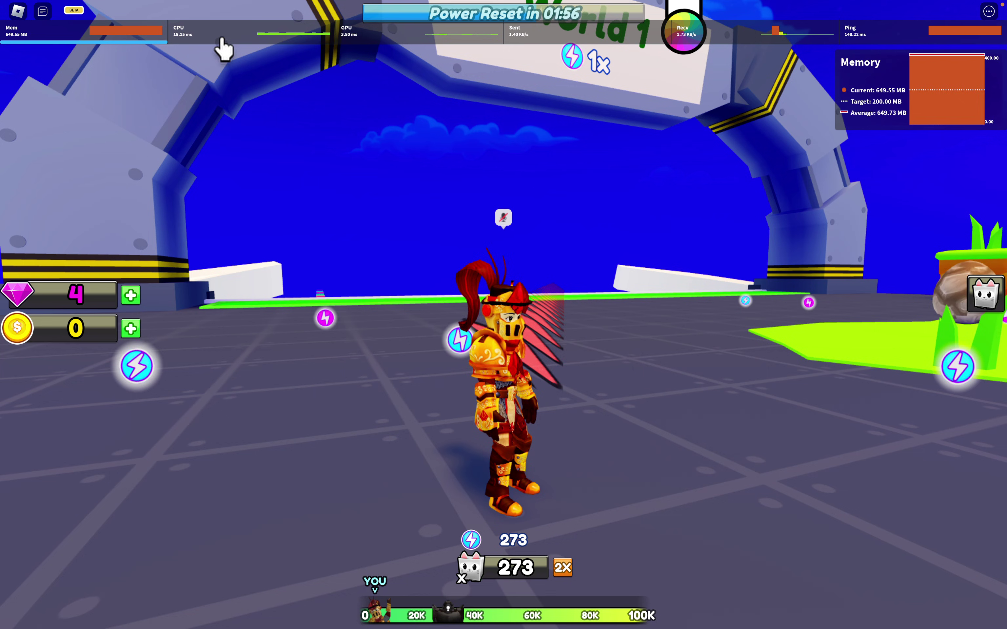
left_click(225, 41)
left_click(393, 40)
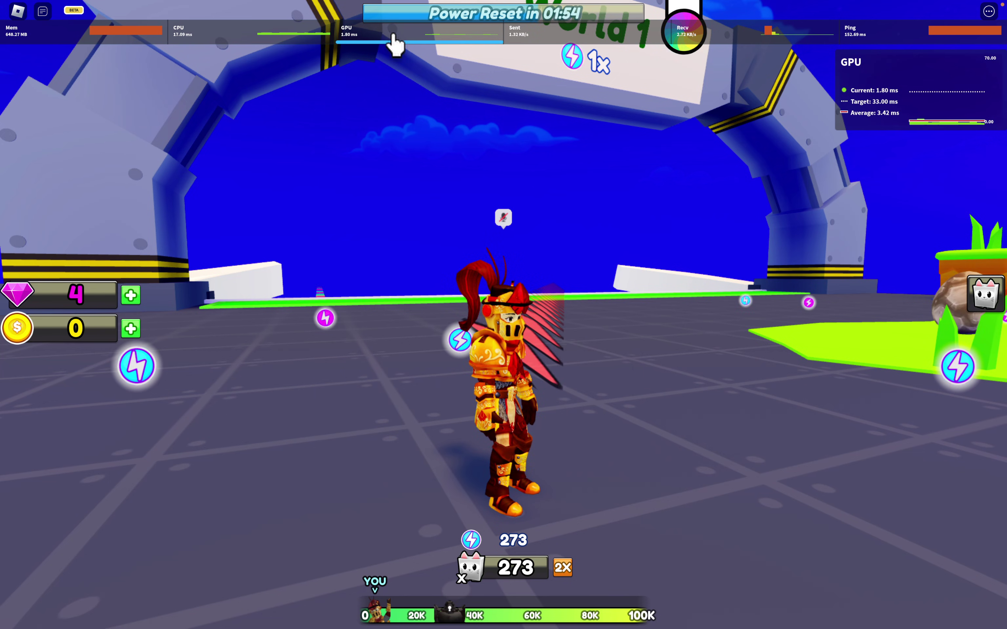
left_click(869, 34)
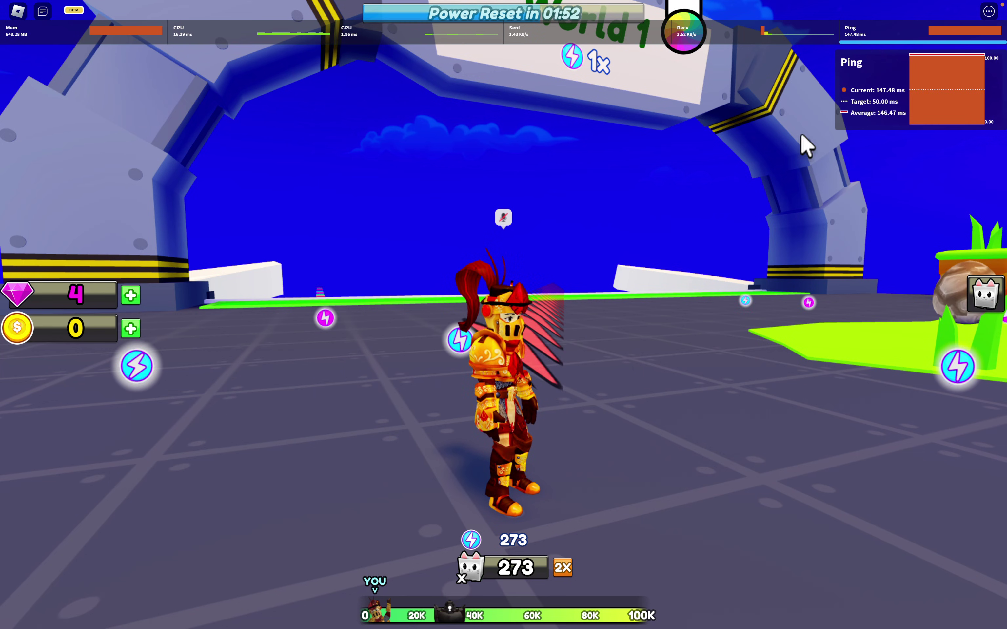
Step: Leave the experience, confirm leaving, and close the Roblox window after taking it out of full screen
key("Escape")
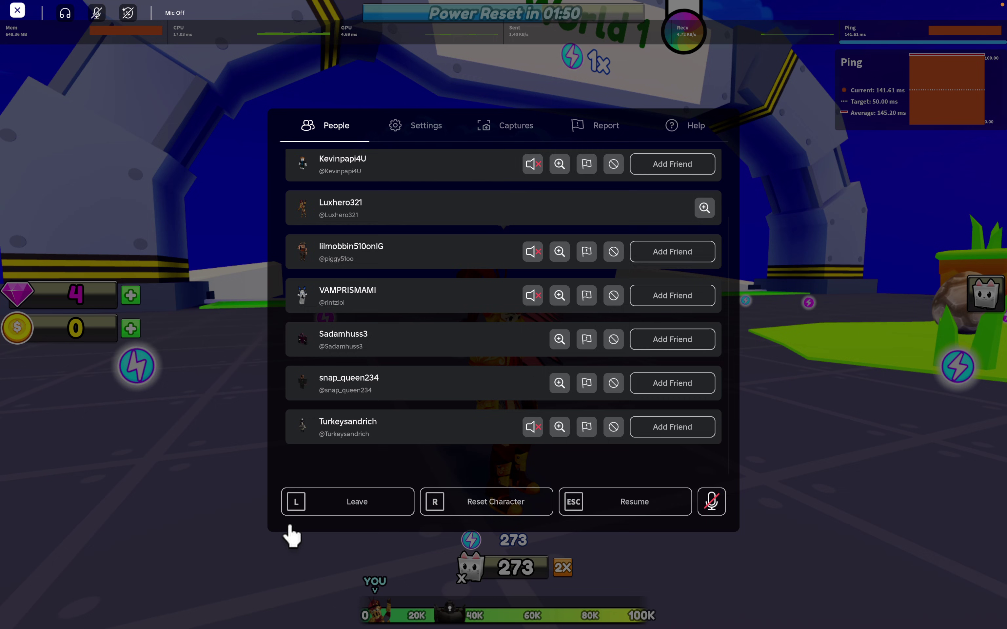
left_click(291, 509)
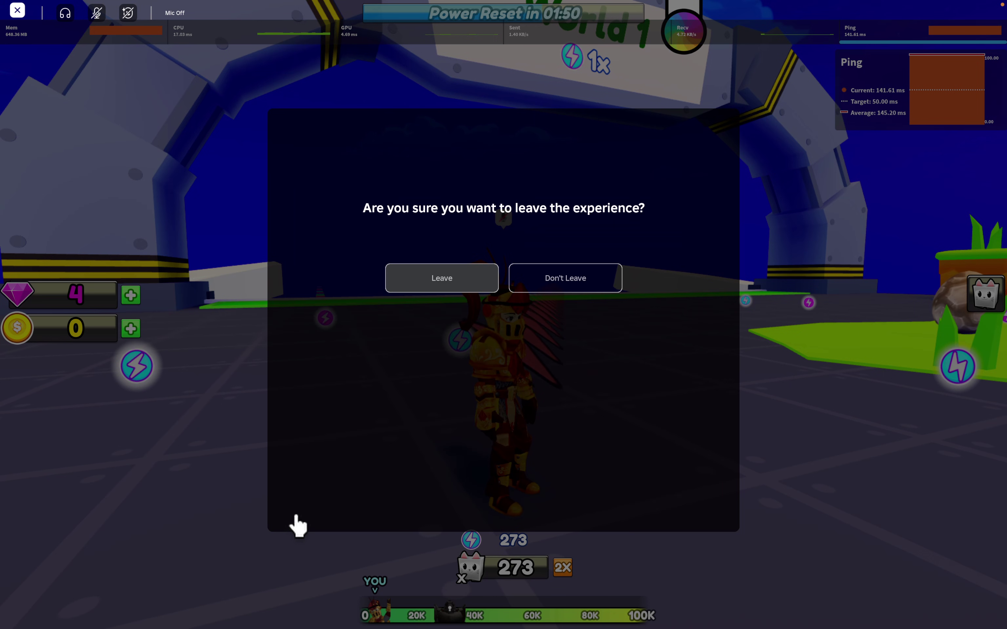
left_click(458, 286)
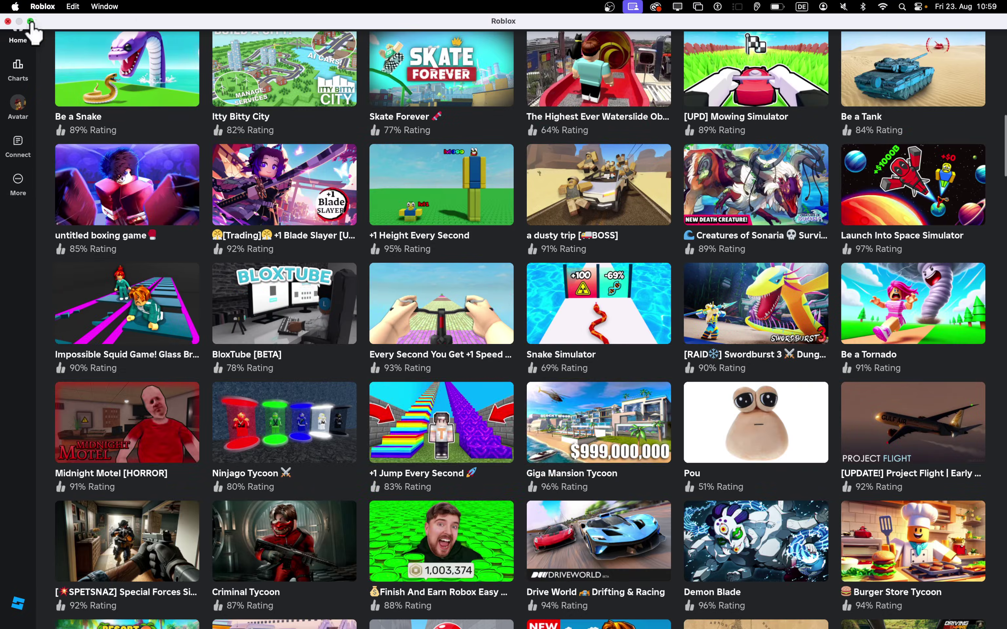
left_click(31, 17)
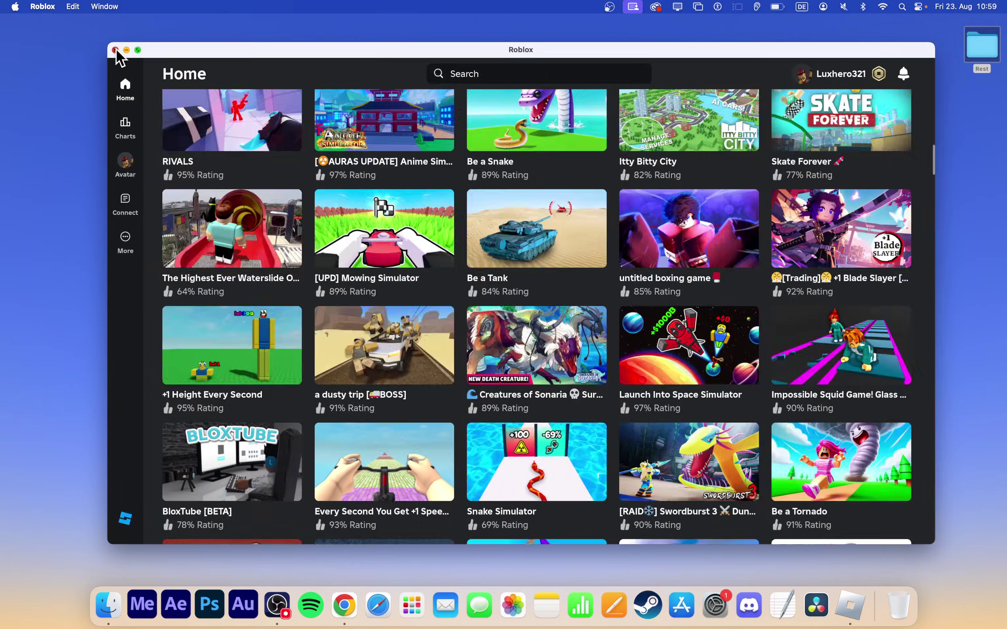
left_click(115, 50)
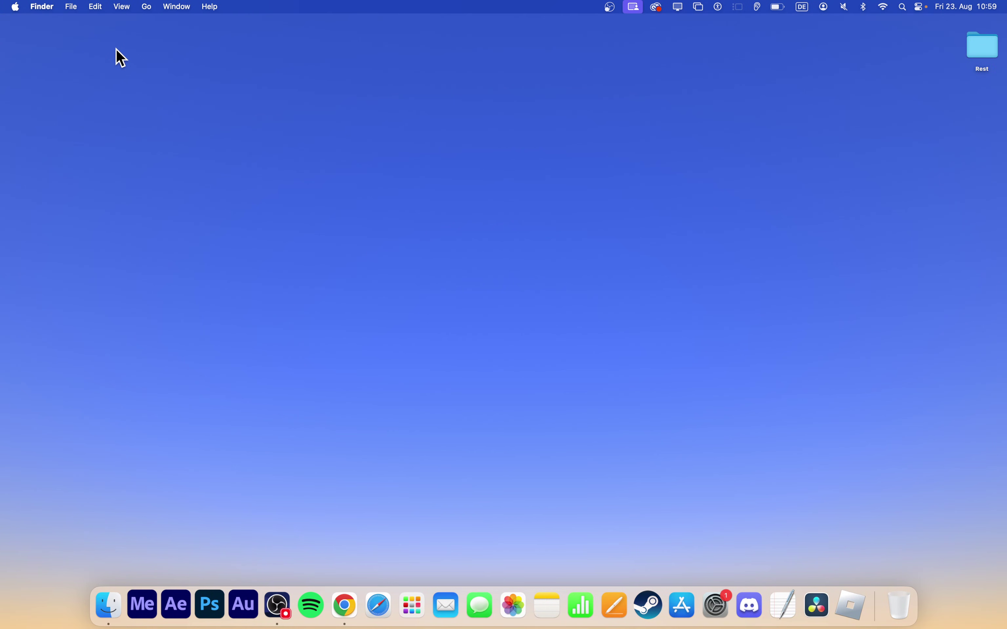
Step: Search for Activity Monitor with Spotlight and open it
key("super+space")
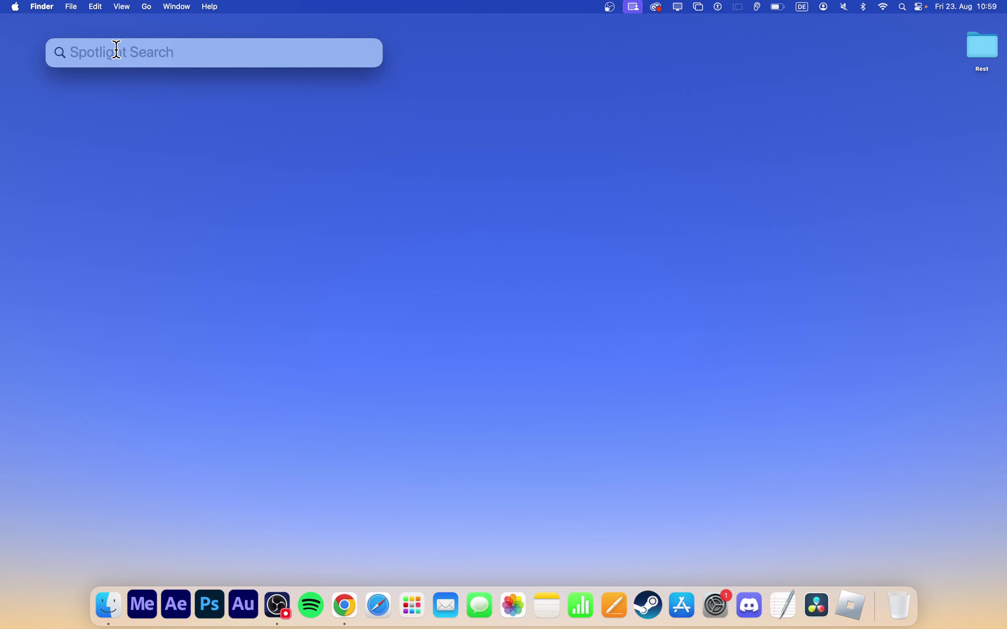
type("act")
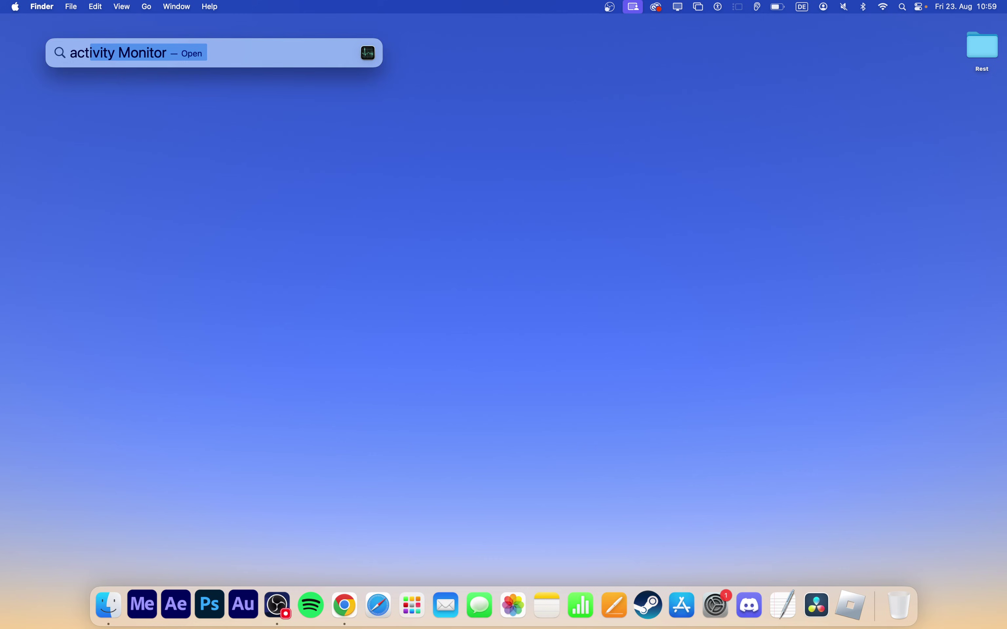
key("Return")
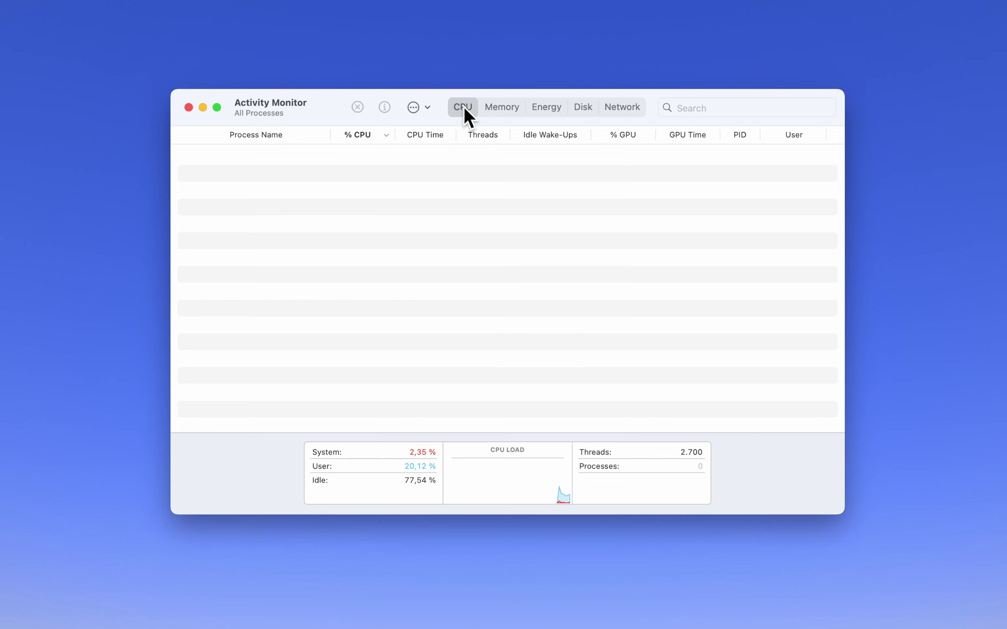
Step: Review the running processes by CPU load in descending order and by memory, ending on the CPU view
left_click(360, 133)
left_click(360, 133)
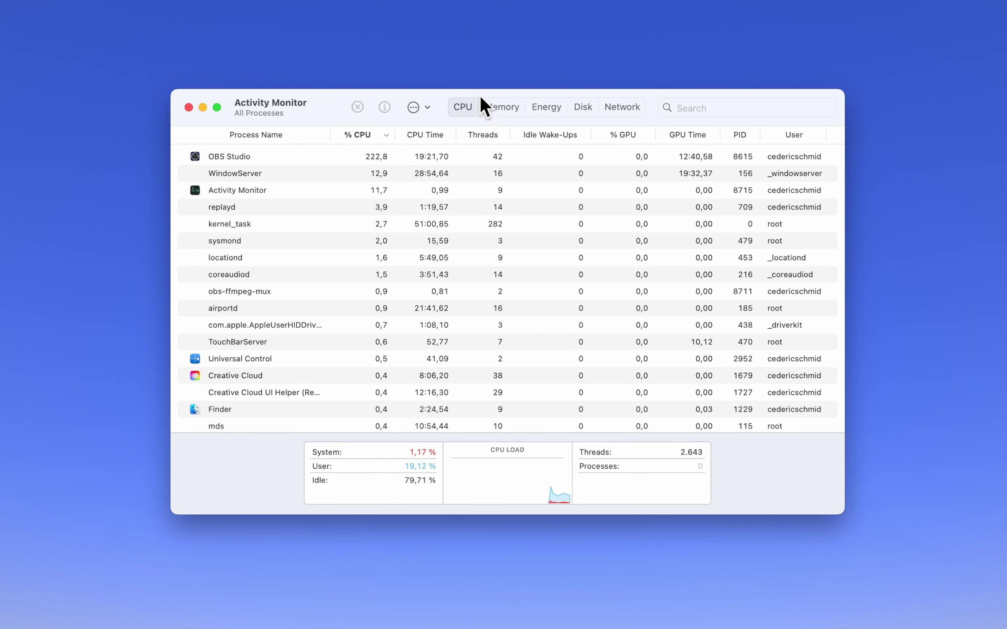
left_click(492, 102)
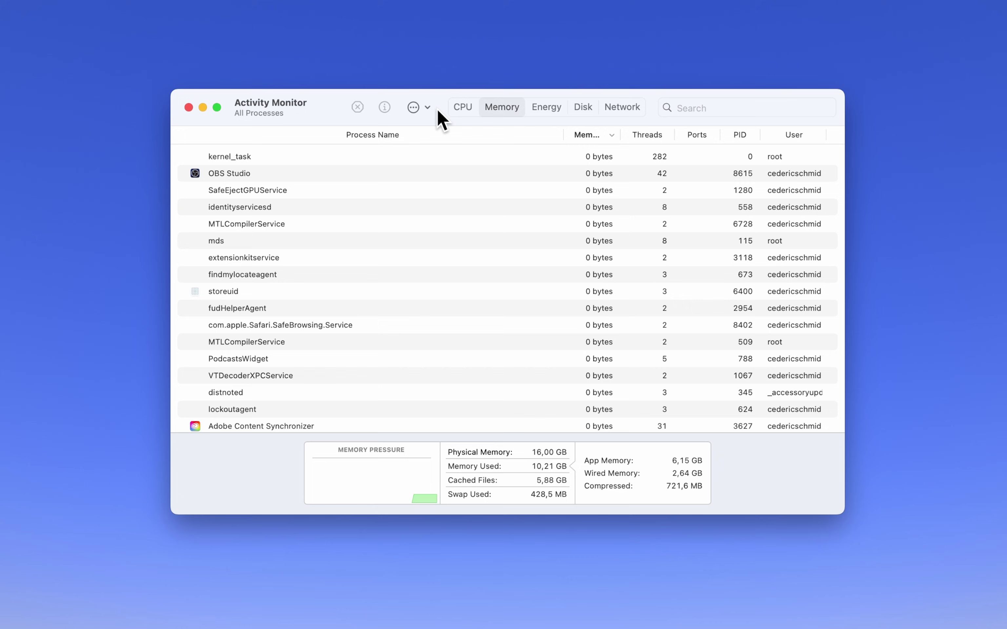
left_click(462, 107)
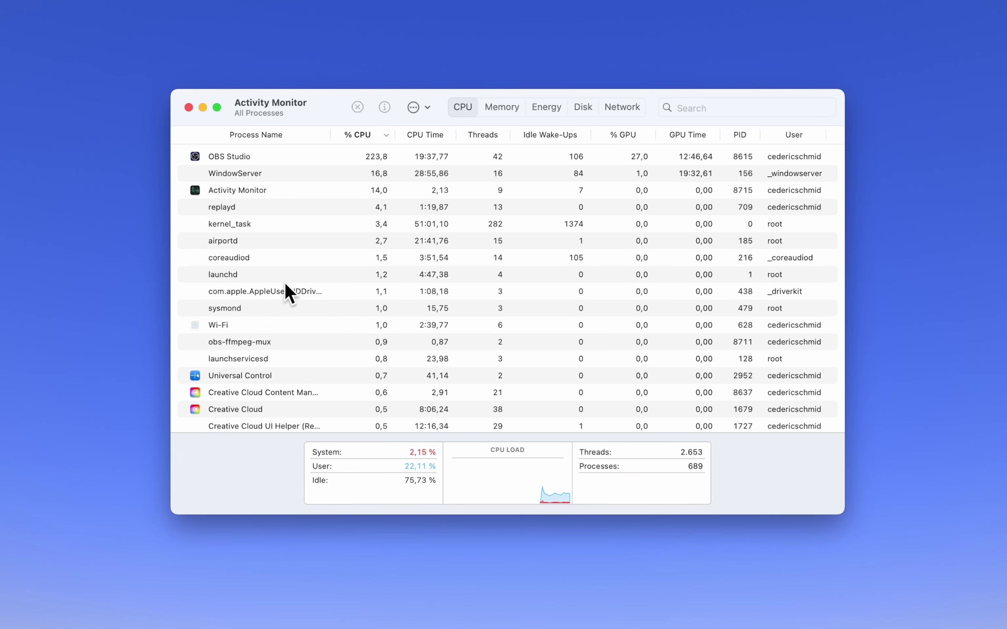
Step: Quit the Creative Cloud Content Manager process and confirm quitting it
left_click(285, 390)
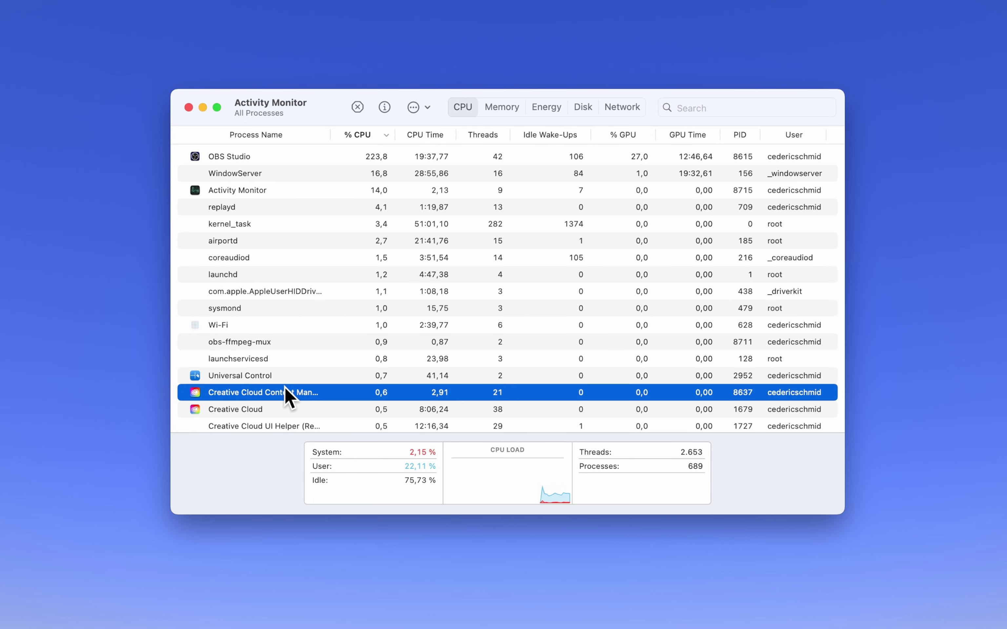
left_click(357, 108)
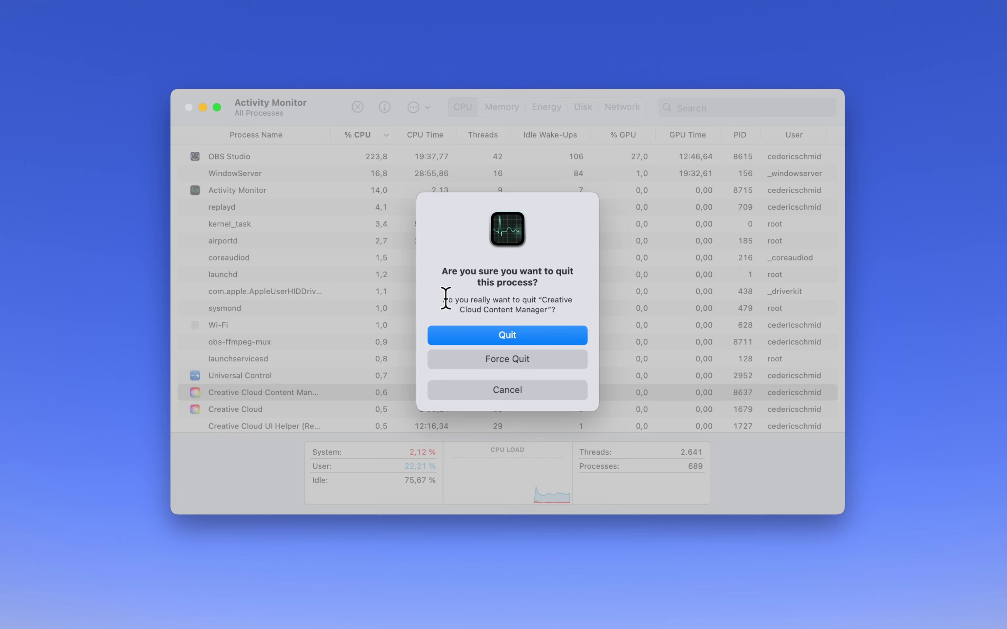
left_click(470, 337)
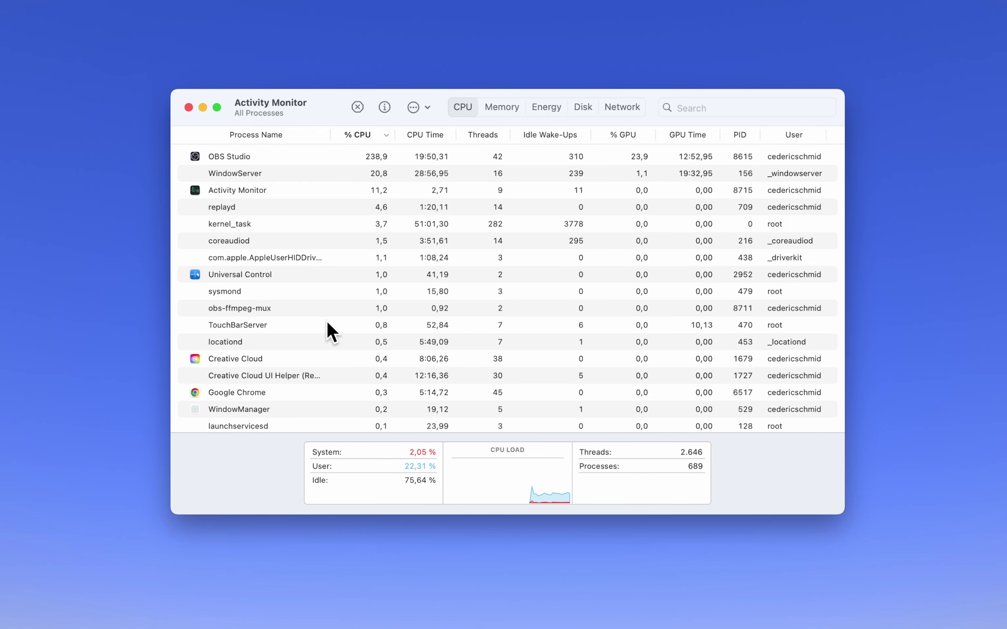
Step: Look through the remaining processes for others to quit and close the Activity Monitor window
scroll(327, 323, "down", 10)
scroll(328, 323, "up", 10)
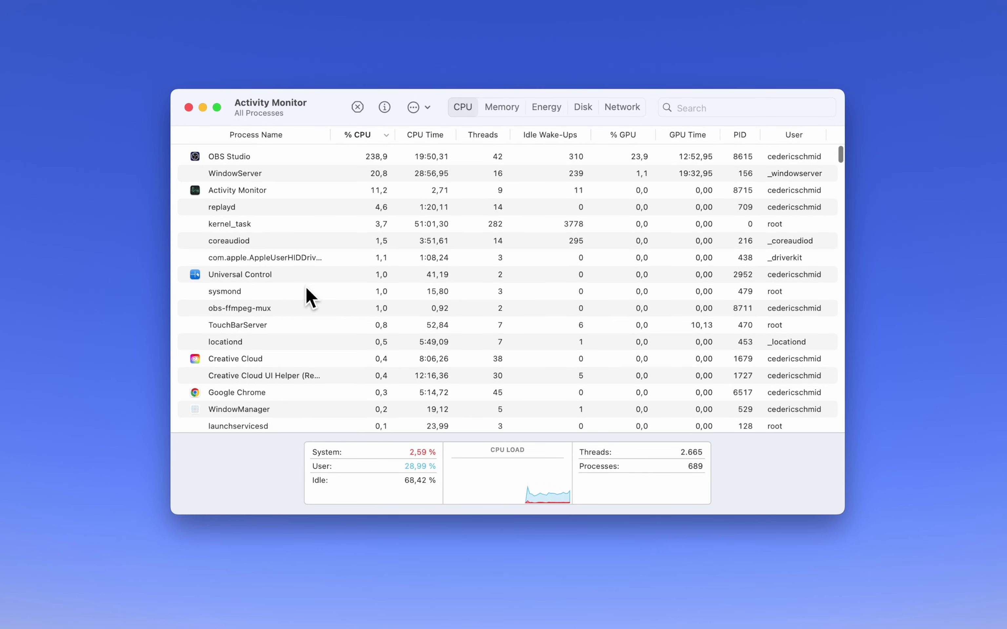
left_click(300, 277)
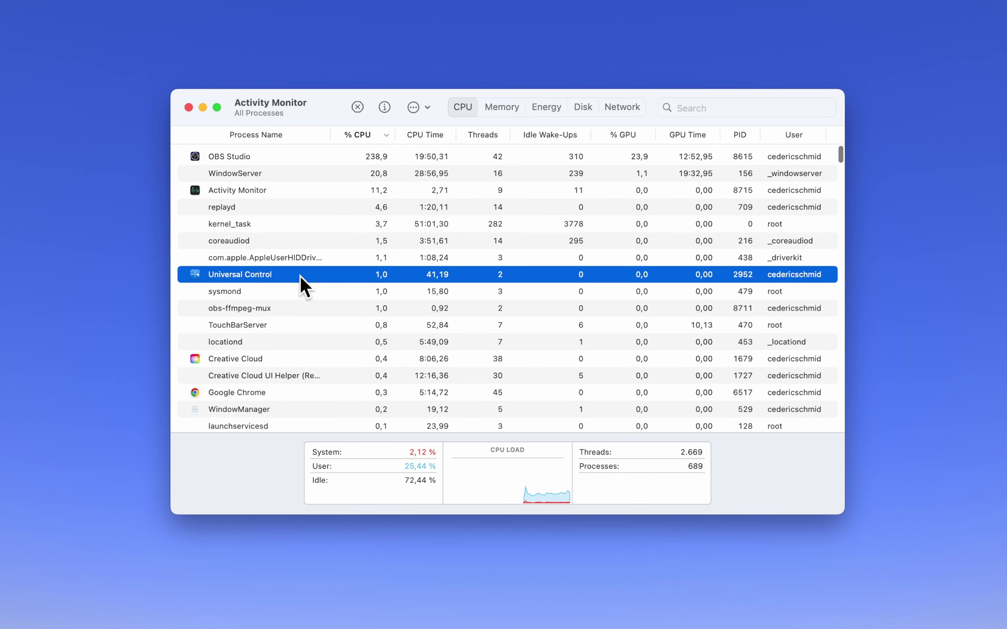
left_click(292, 192)
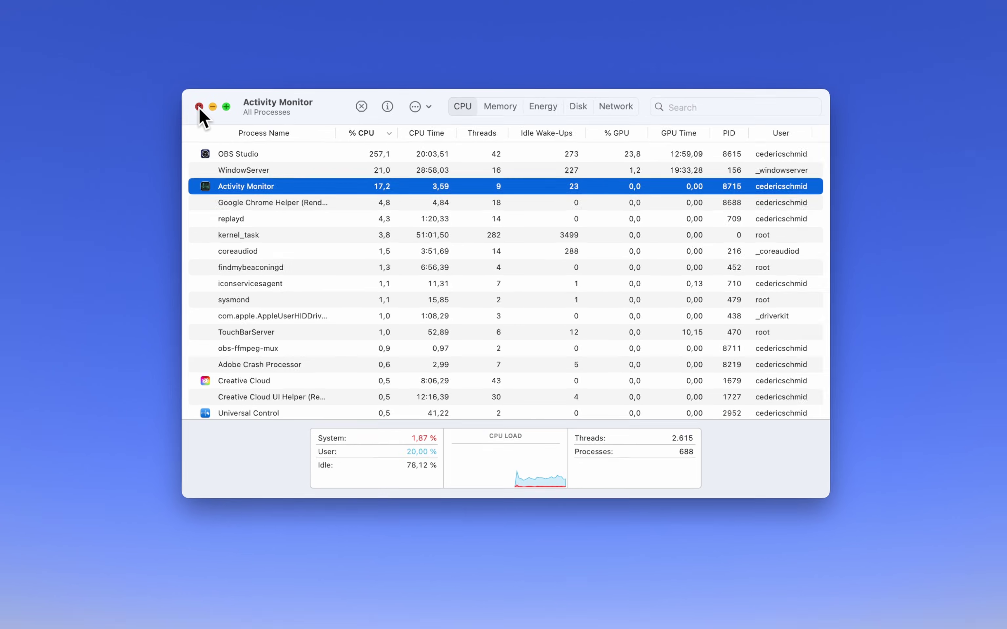
left_click(188, 107)
left_click(247, 113)
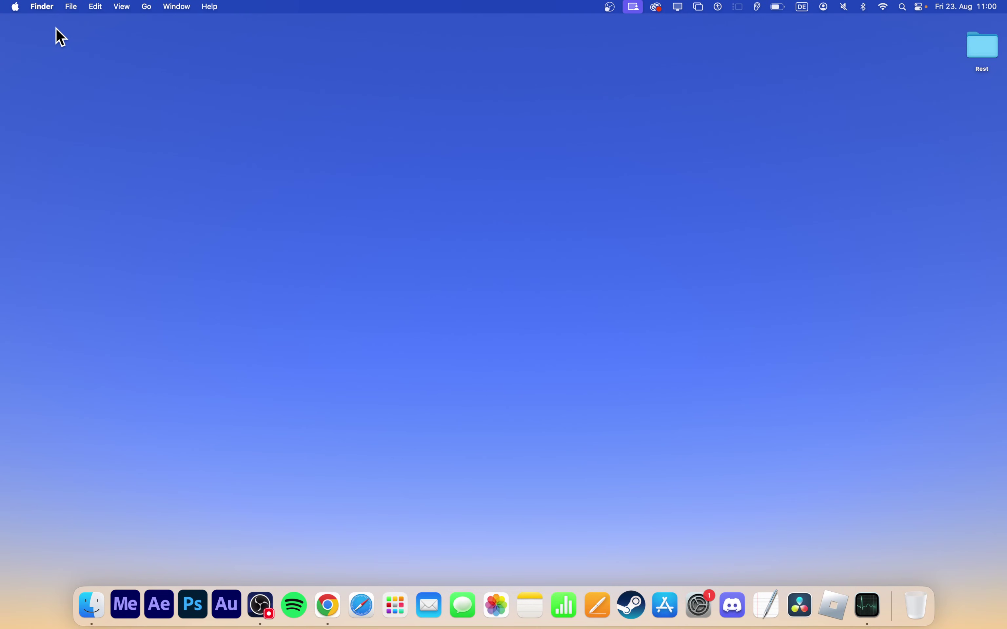
Step: Open System Settings and check for macOS updates under General > Software Update, then return to the General overview
left_click(13, 6)
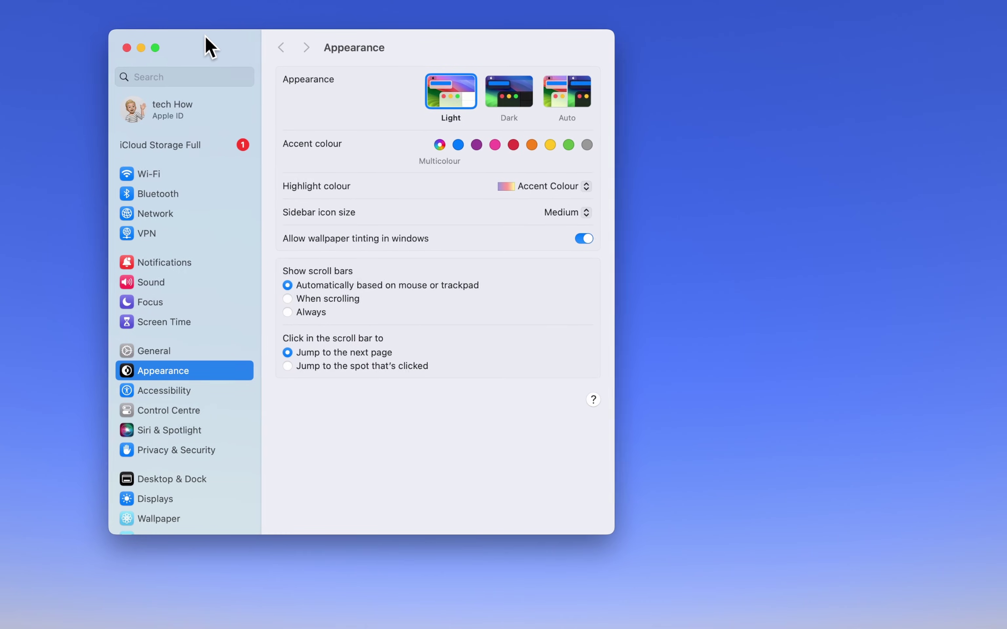
left_click_drag(205, 37, 365, 45)
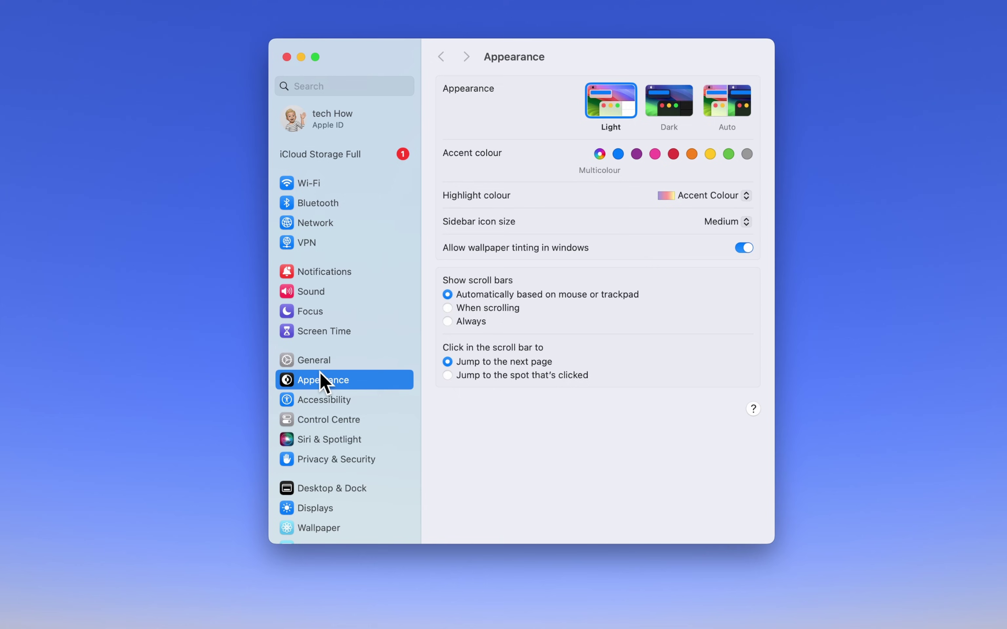
left_click(347, 362)
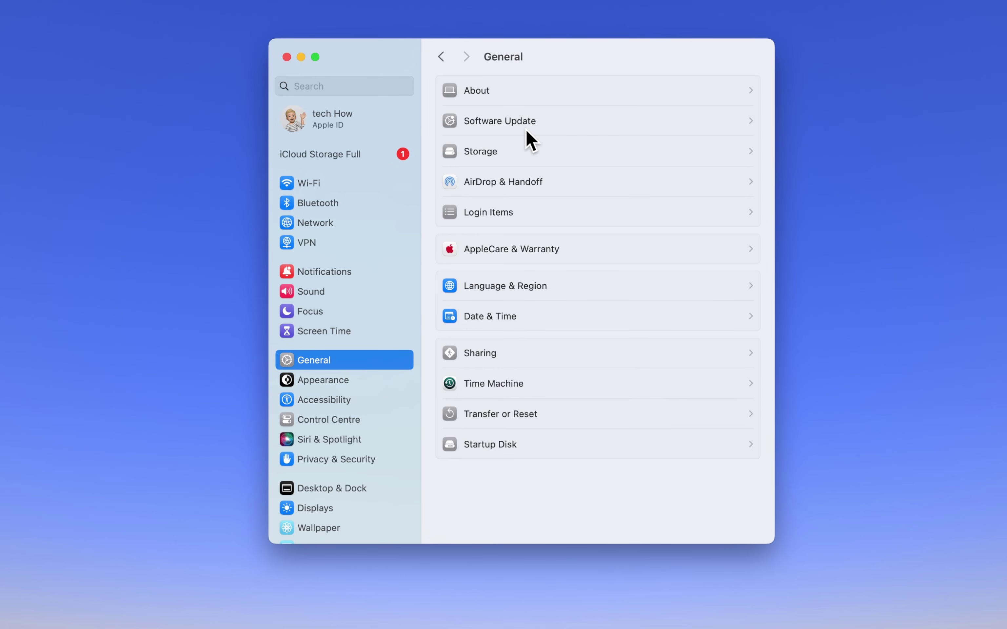
left_click(550, 121)
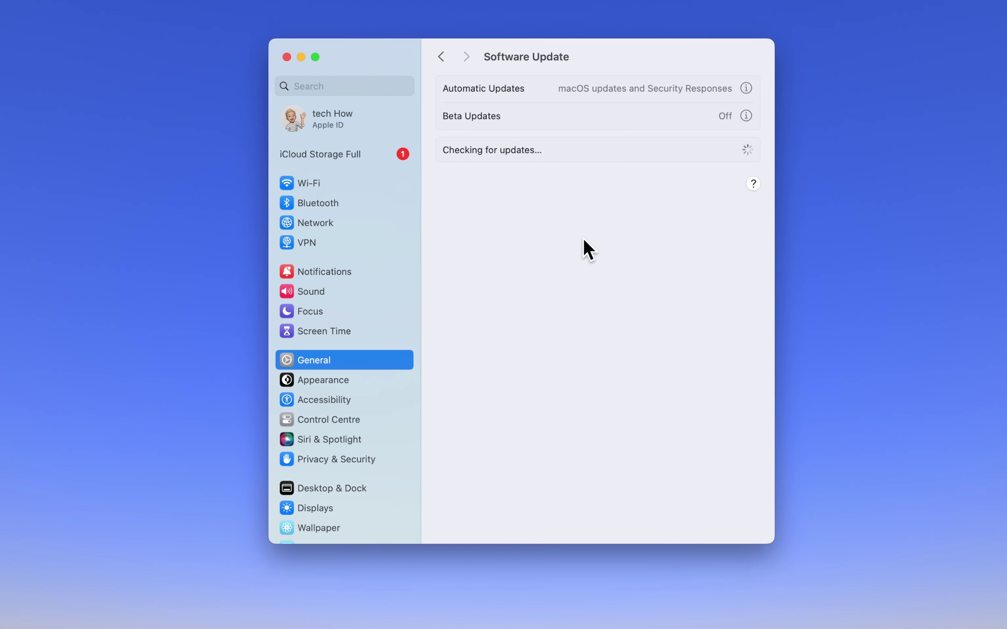
left_click(442, 56)
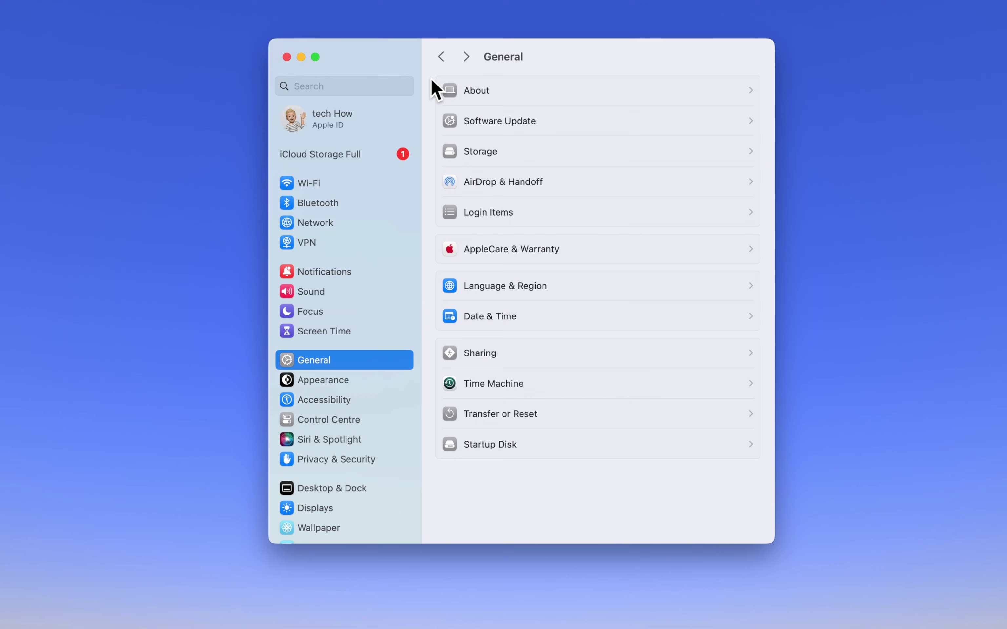
Step: Review the Mac's storage usage by category and its available space, then return to the General settings
left_click(574, 151)
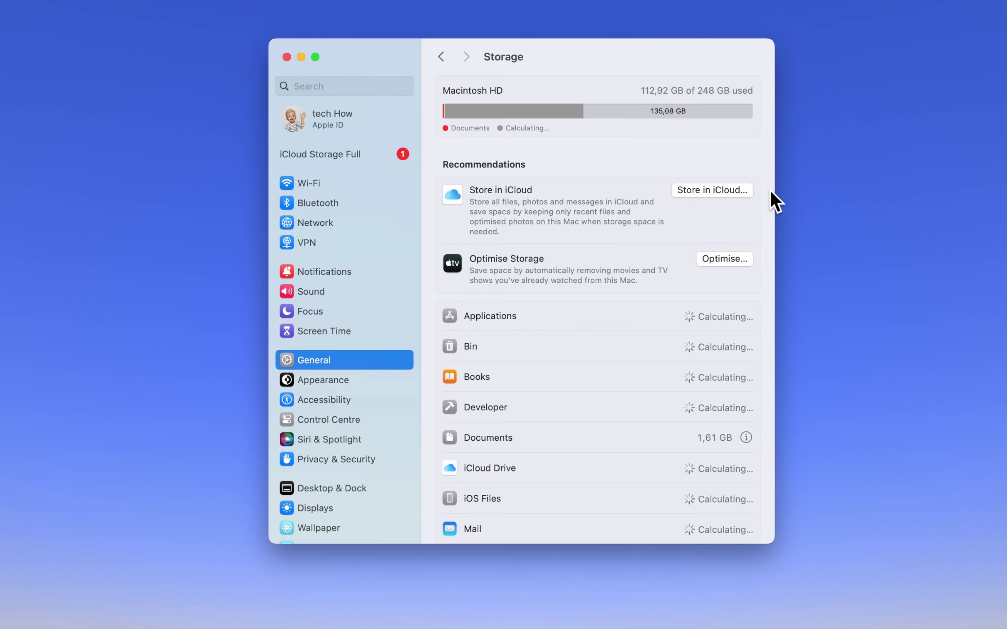
mouse_move(605, 113)
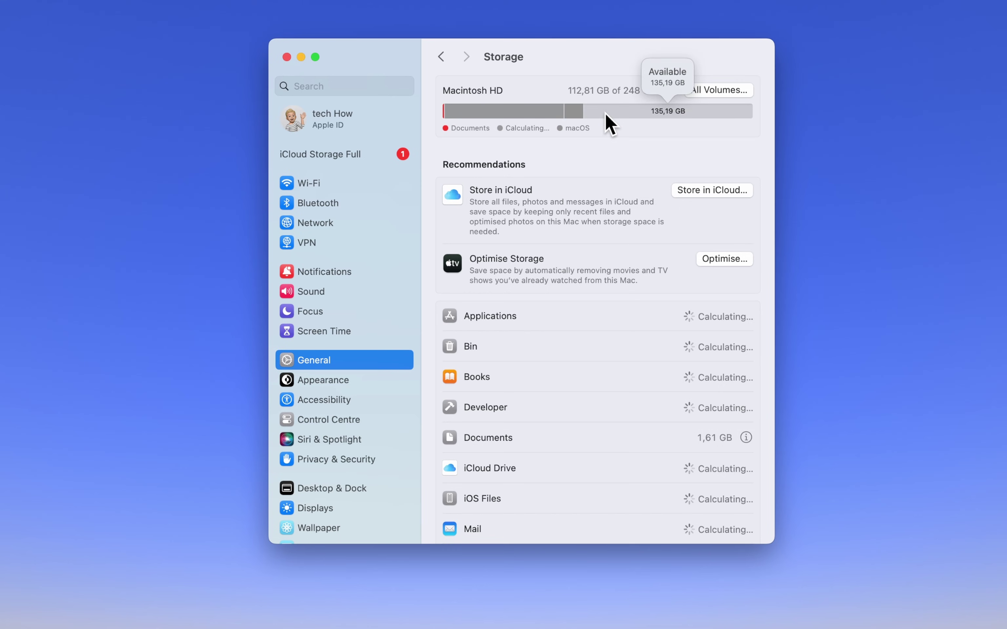
mouse_move(542, 109)
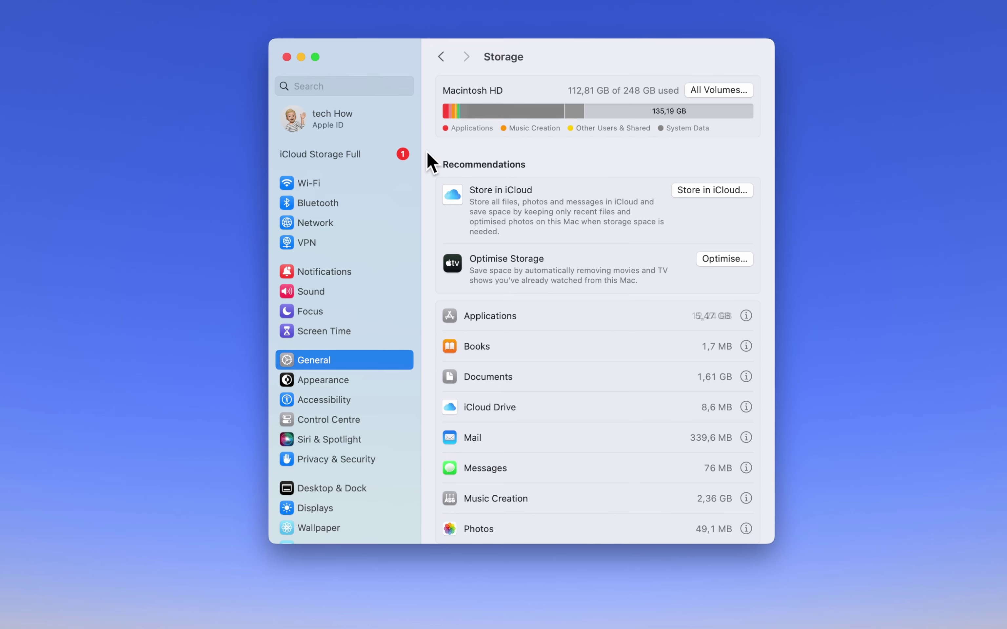
scroll(429, 151, "down", 1)
scroll(428, 145, "down", 5)
scroll(427, 139, "up", 5)
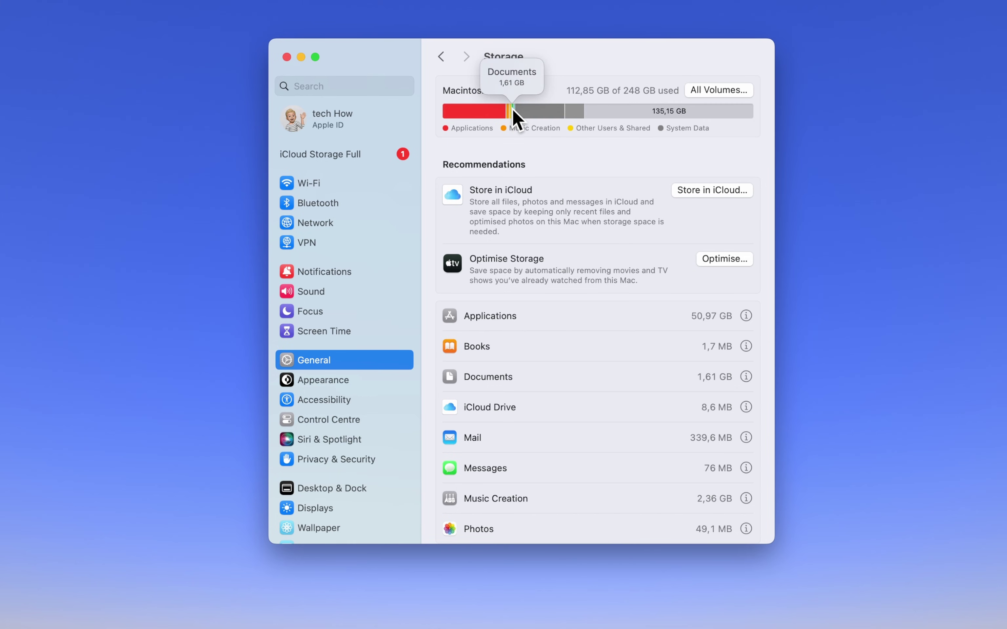
left_click(442, 57)
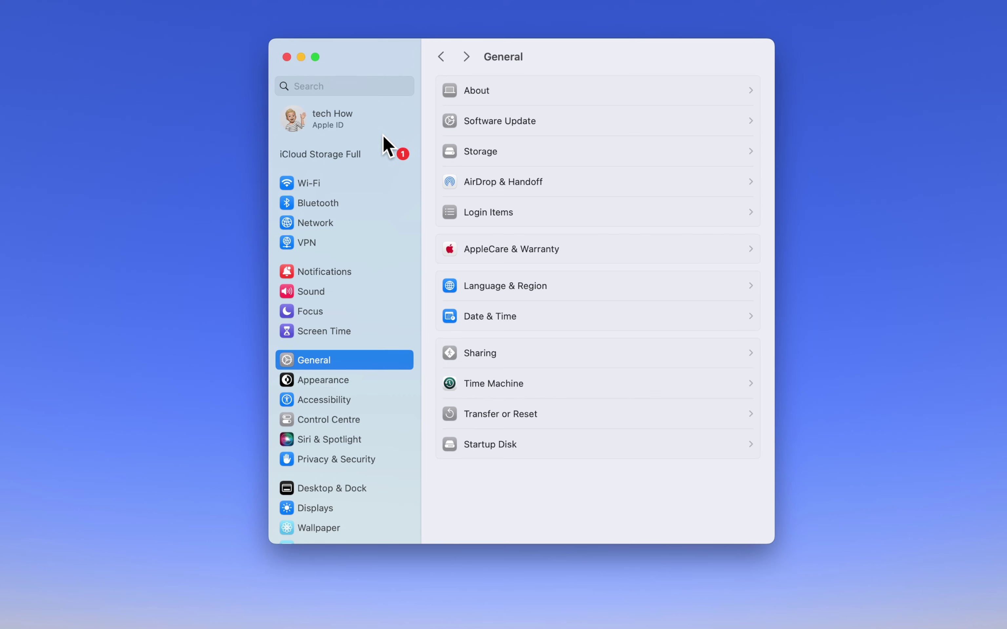
Step: Set Low Power Mode to Never in the Battery settings and close System Settings
scroll(371, 233, "down", 10)
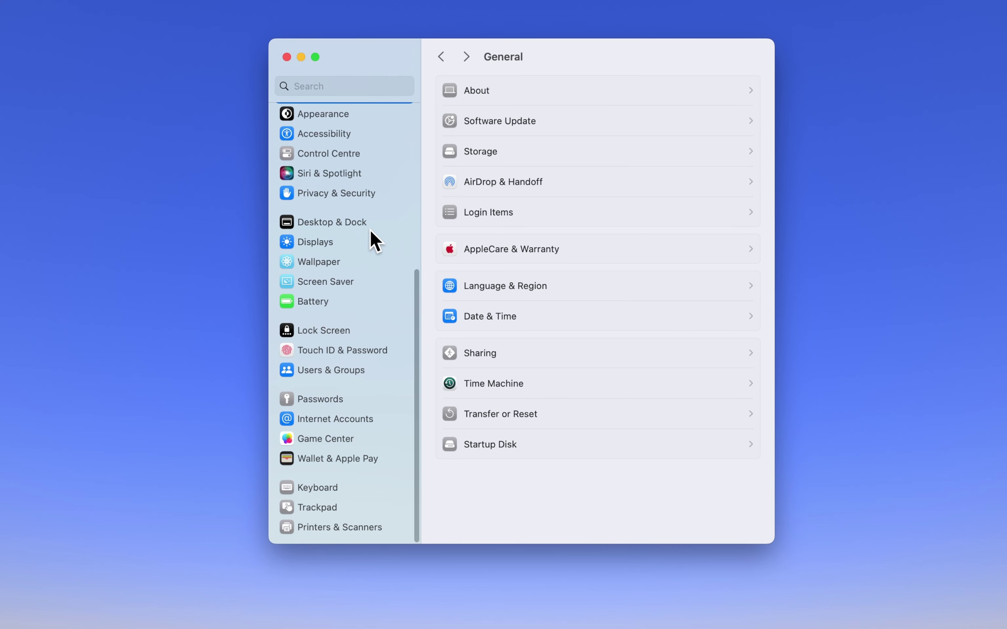
left_click(356, 300)
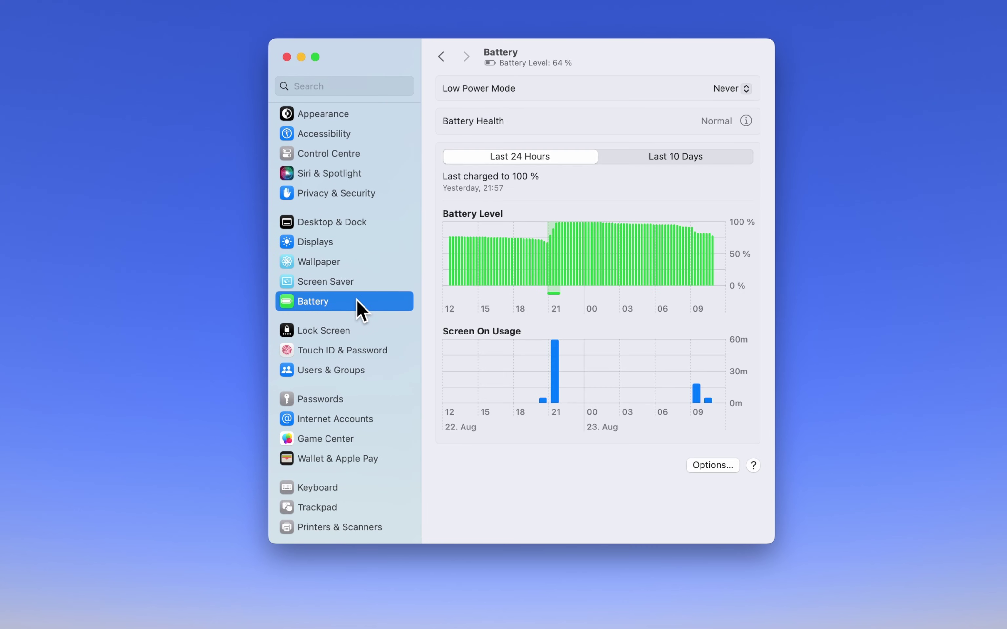
left_click(744, 88)
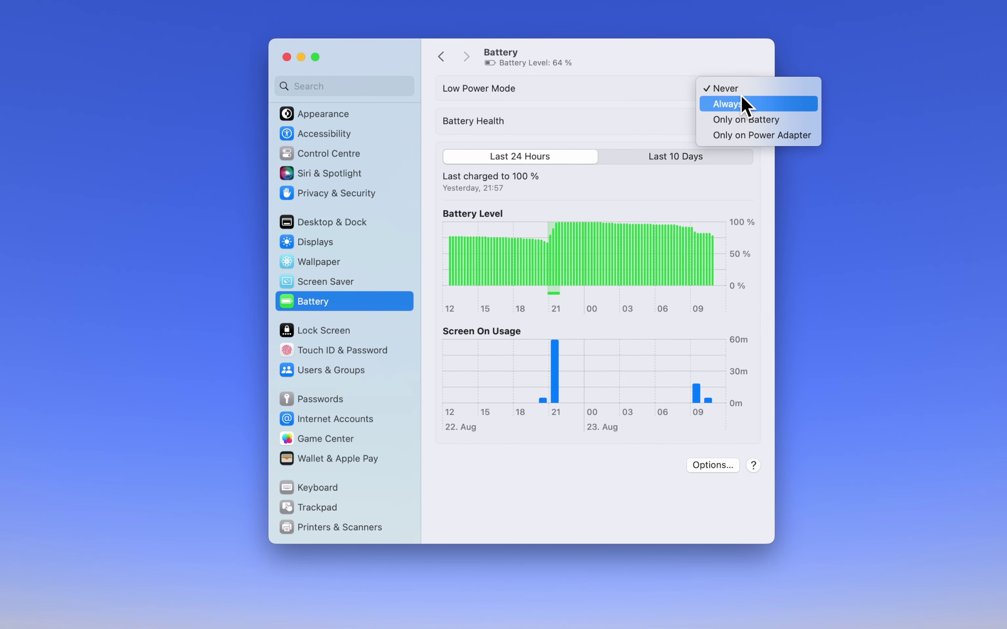
left_click(742, 90)
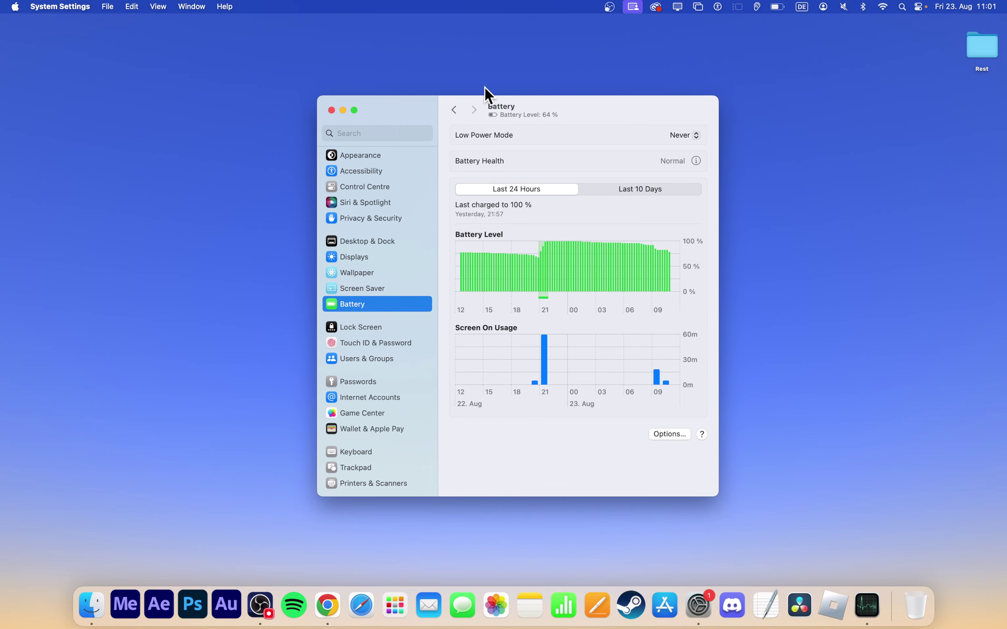
left_click(331, 111)
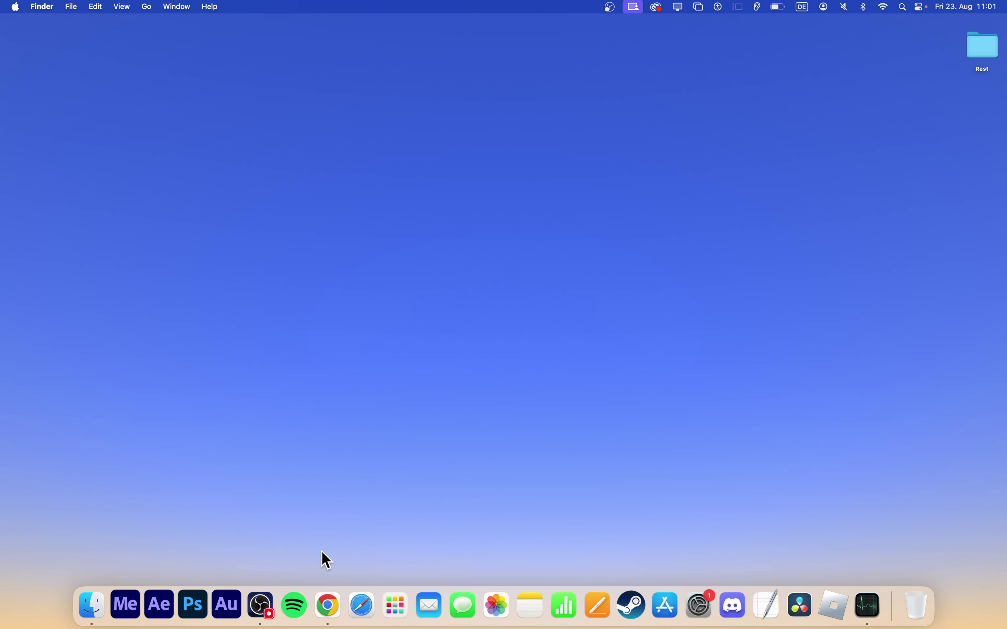
Step: Switch to Chrome and open speedtest.net in a new tab
left_click(328, 606)
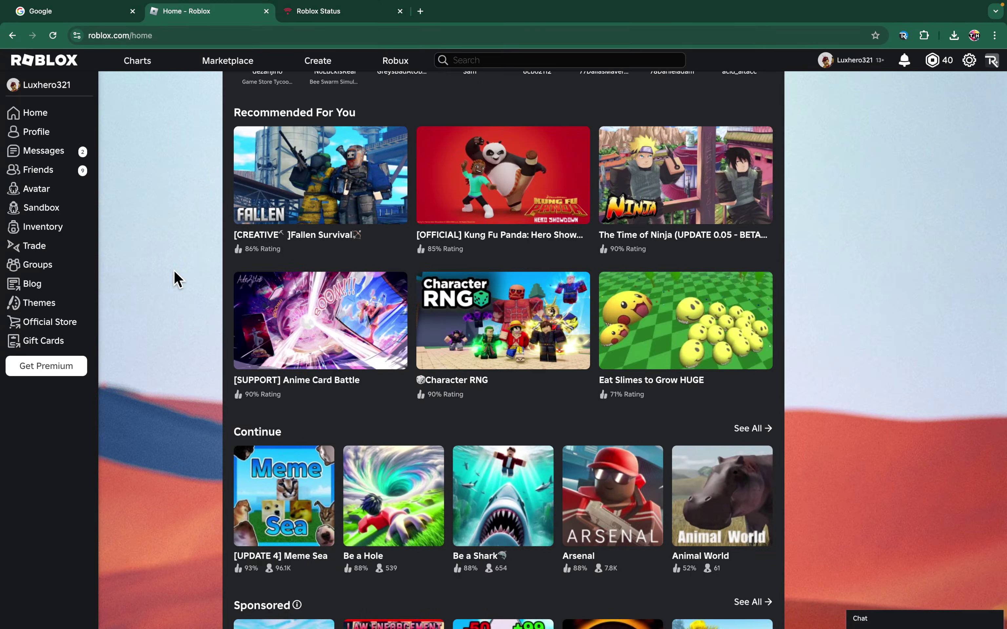
key("super+t")
type("spee")
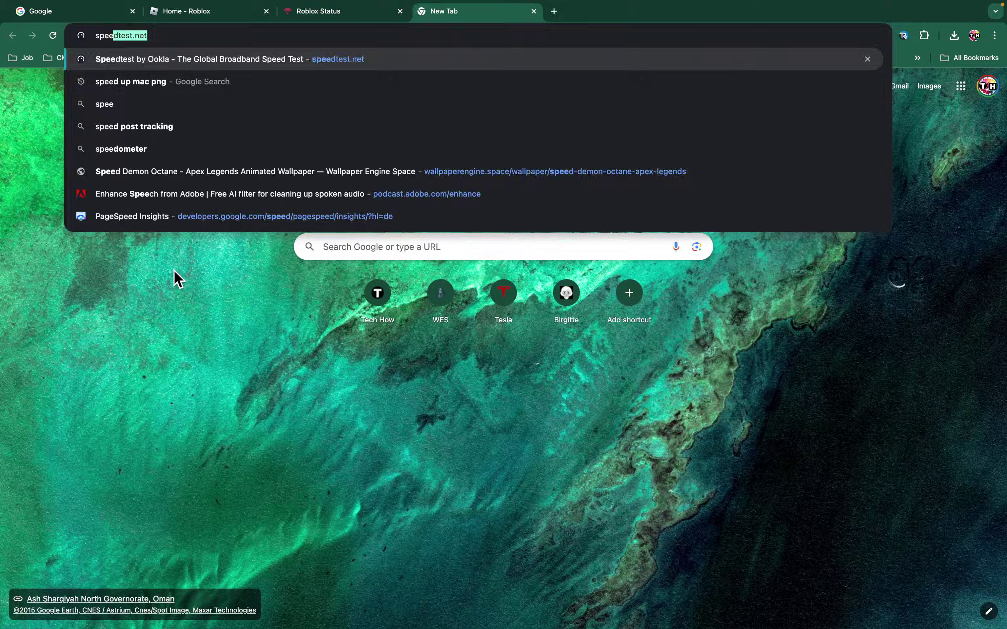
key("Return")
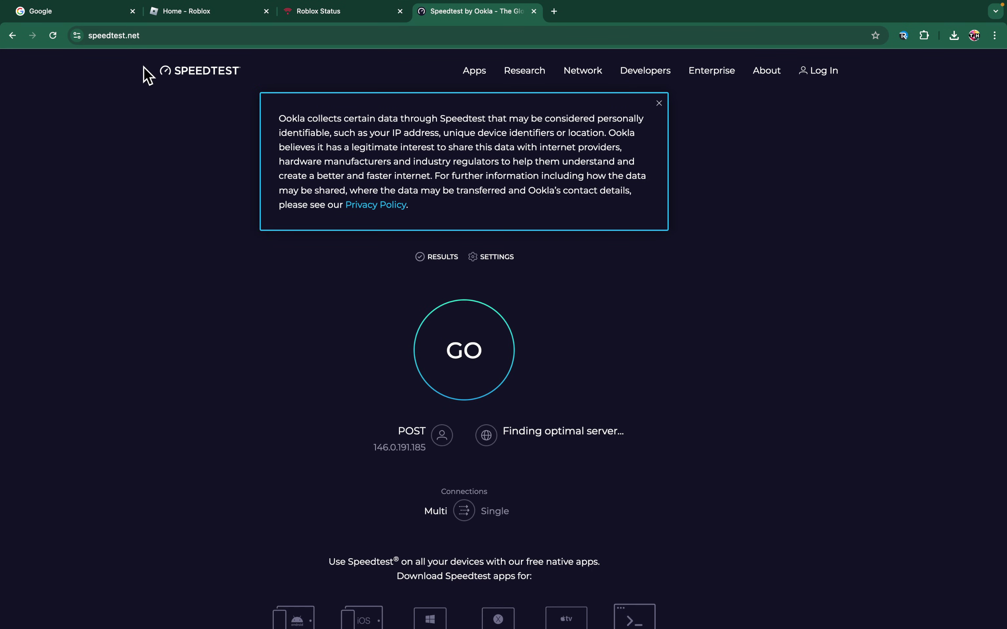
Step: Dismiss the data collection notice, run the internet speed test to check ping and download speed, and close its tab
left_click(657, 100)
left_click(485, 194)
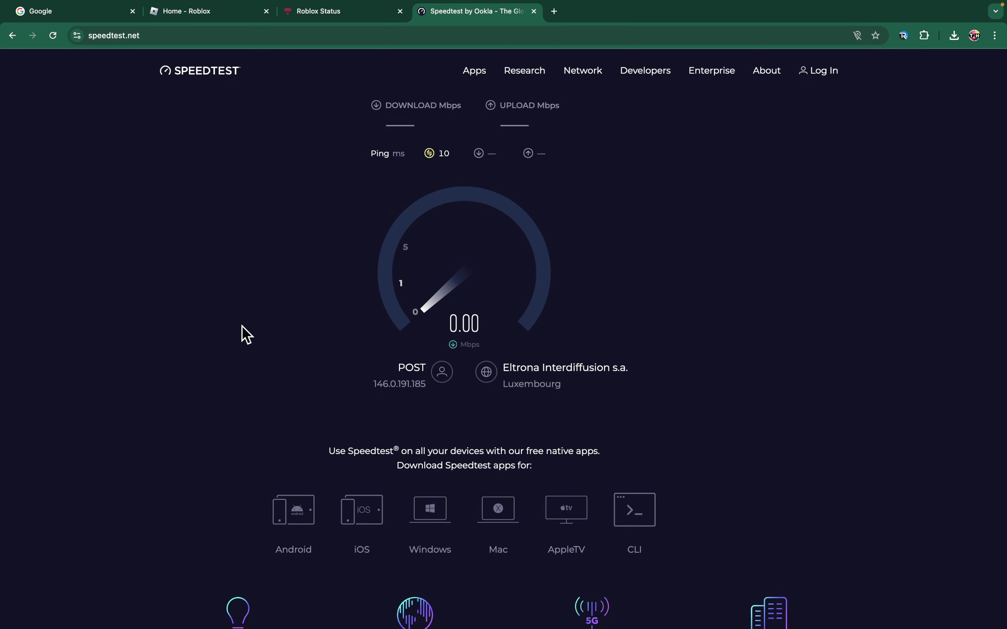
double_click(444, 155)
left_click(272, 221)
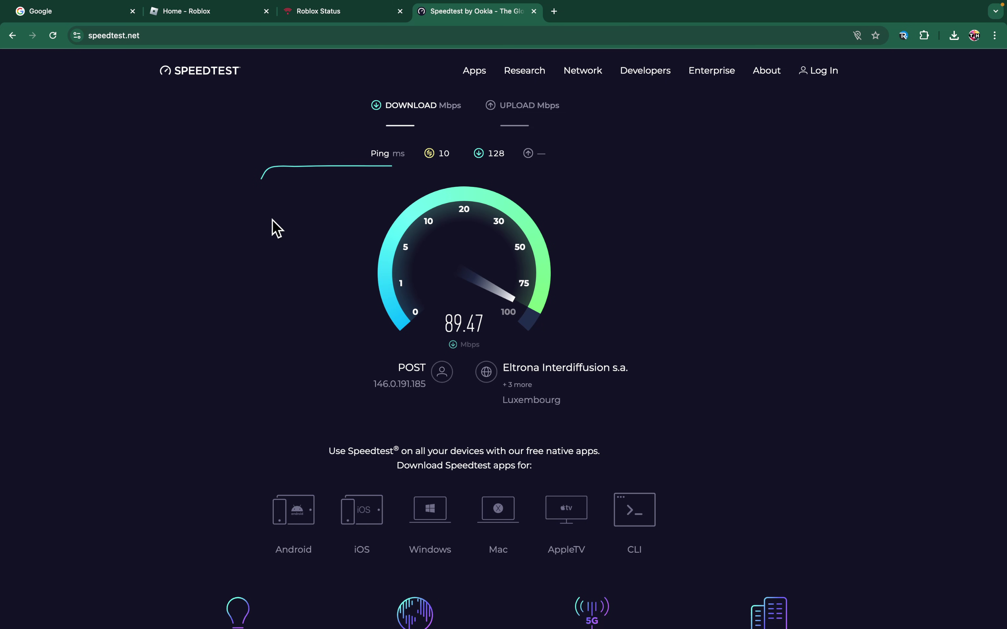
left_click(533, 11)
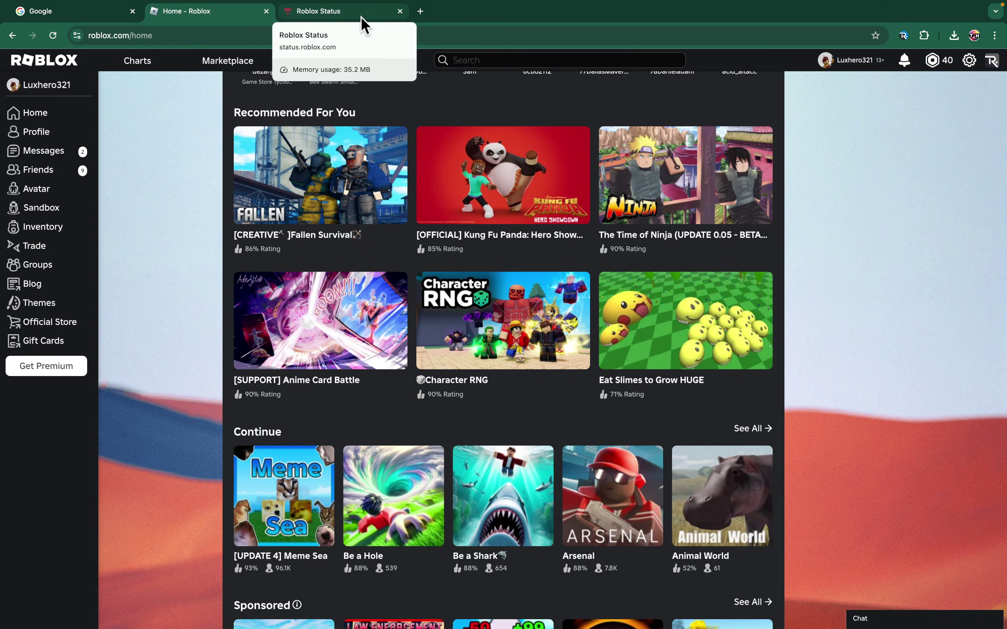
Step: Check the Roblox Status page, collapsing the Player and Creator groups and reviewing the incident history, then hide Chrome
left_click(365, 26)
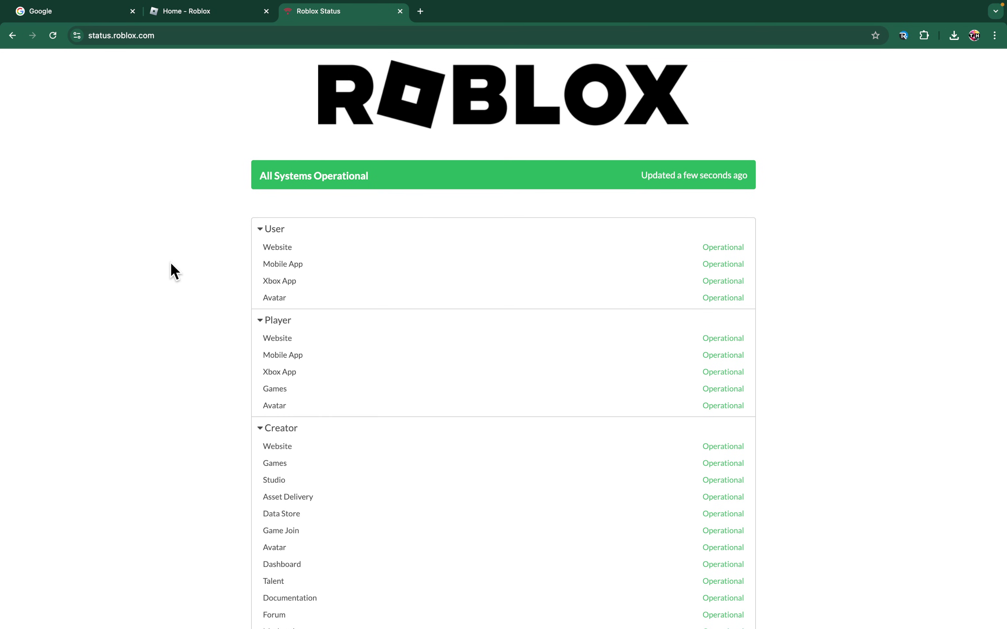
scroll(174, 271, "down", 1)
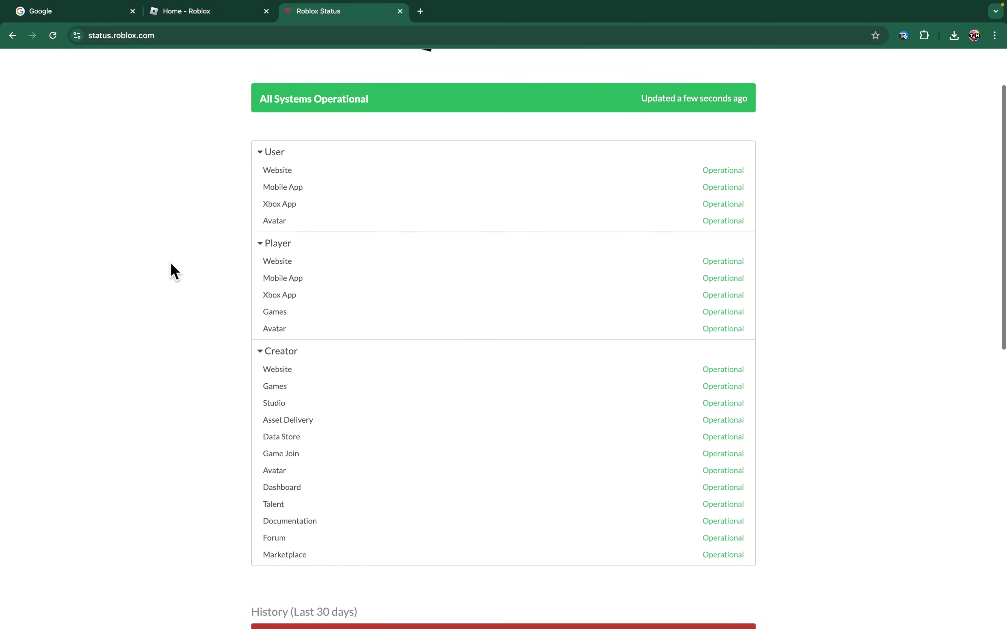
left_click(259, 244)
left_click(259, 267)
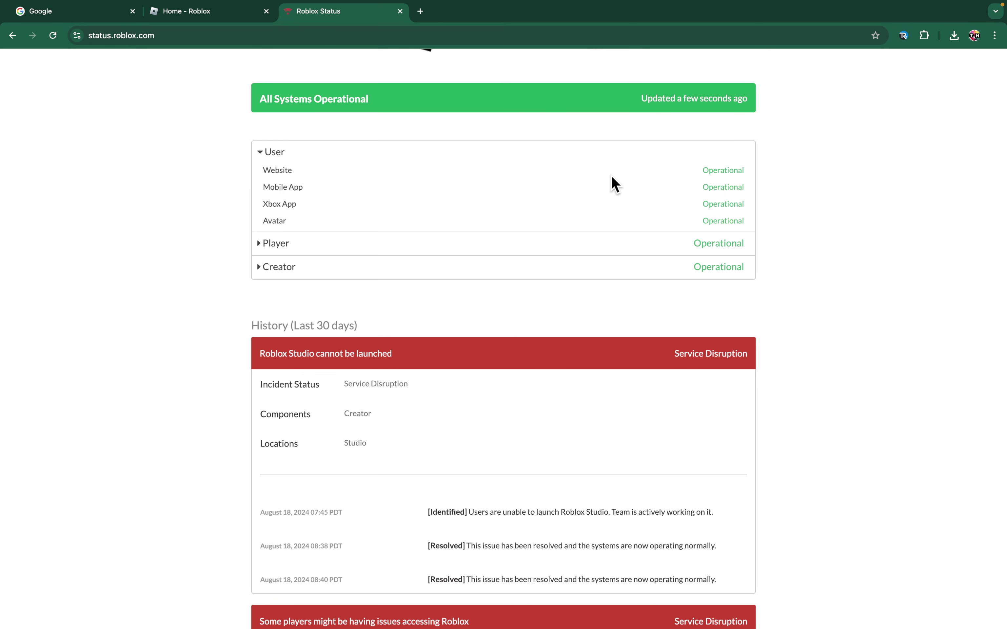
scroll(164, 375, "down", 5)
scroll(164, 373, "up", 7)
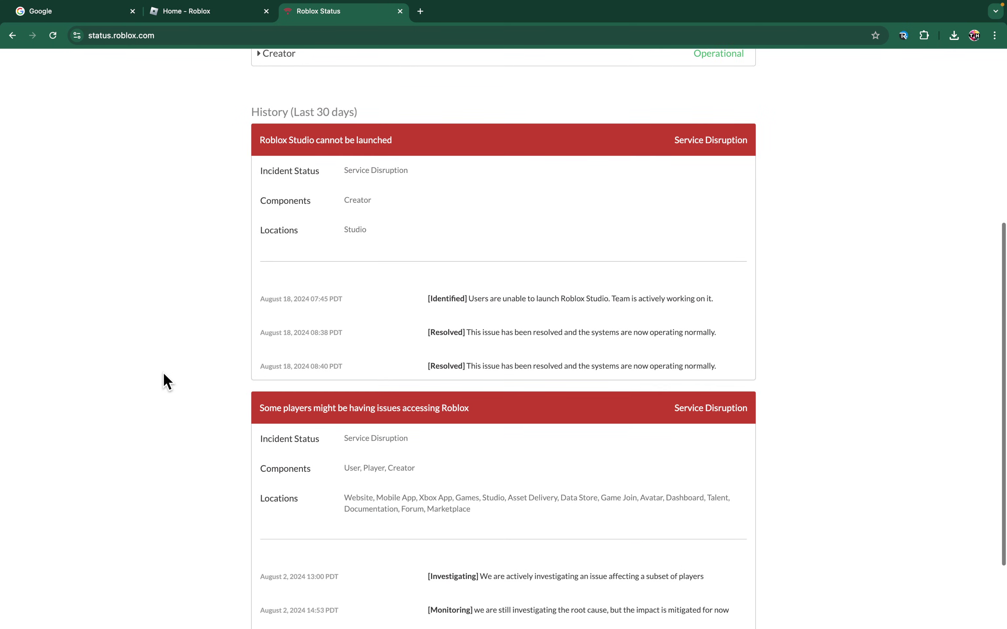
key("super+h")
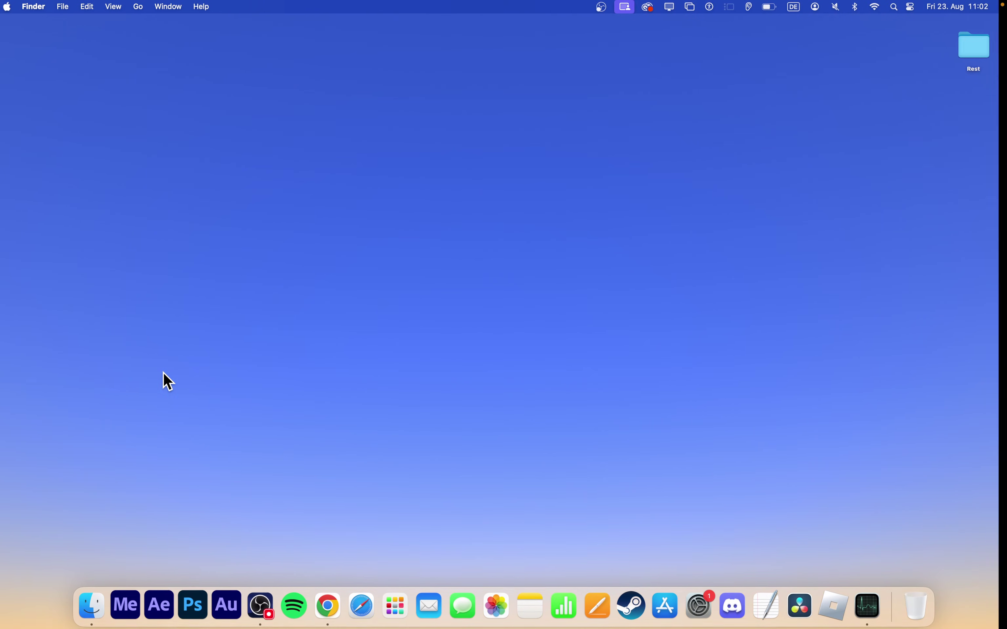